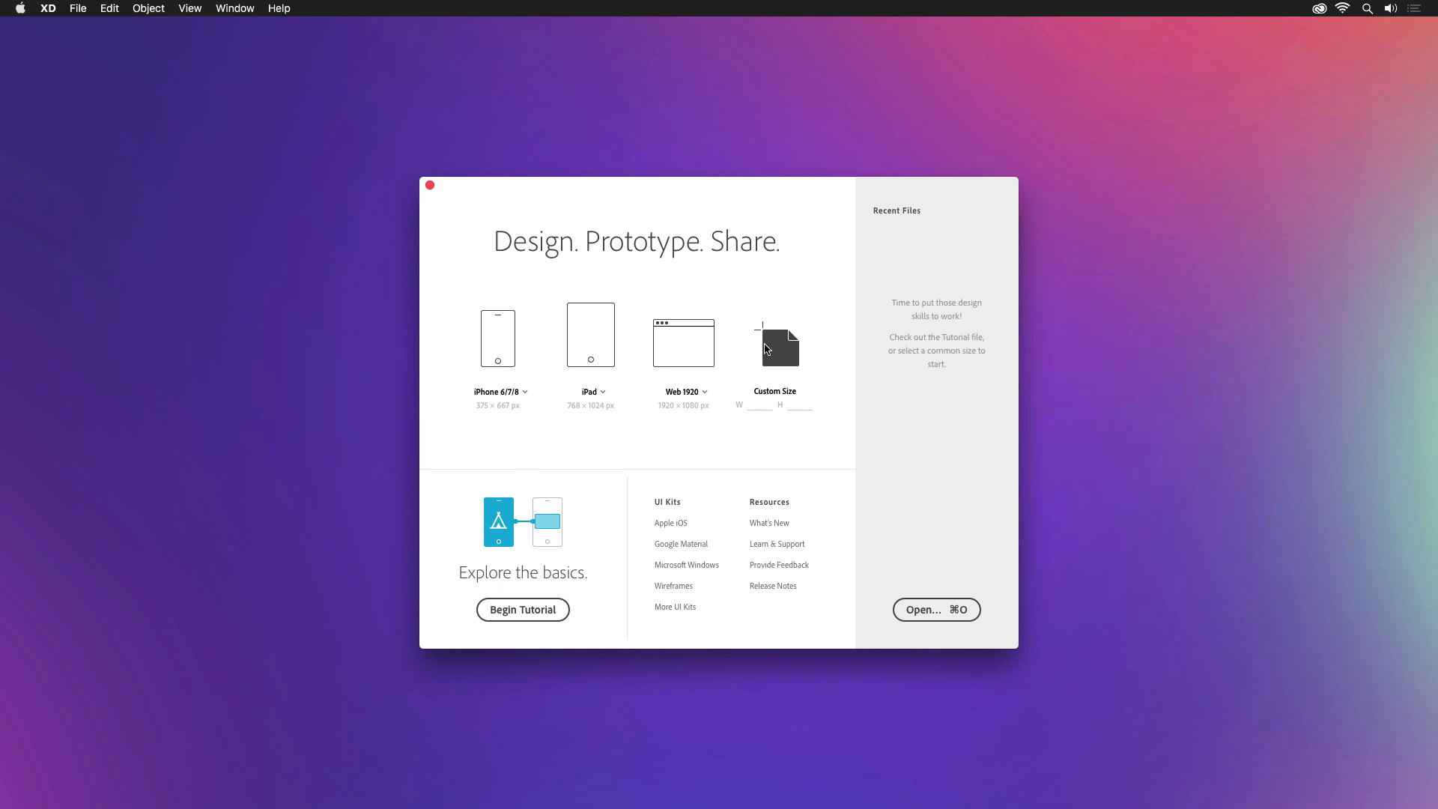
Create a new document from the Web 1920 preset, giving one blank 'Web 1920 – 1' artboard.
click(704, 393)
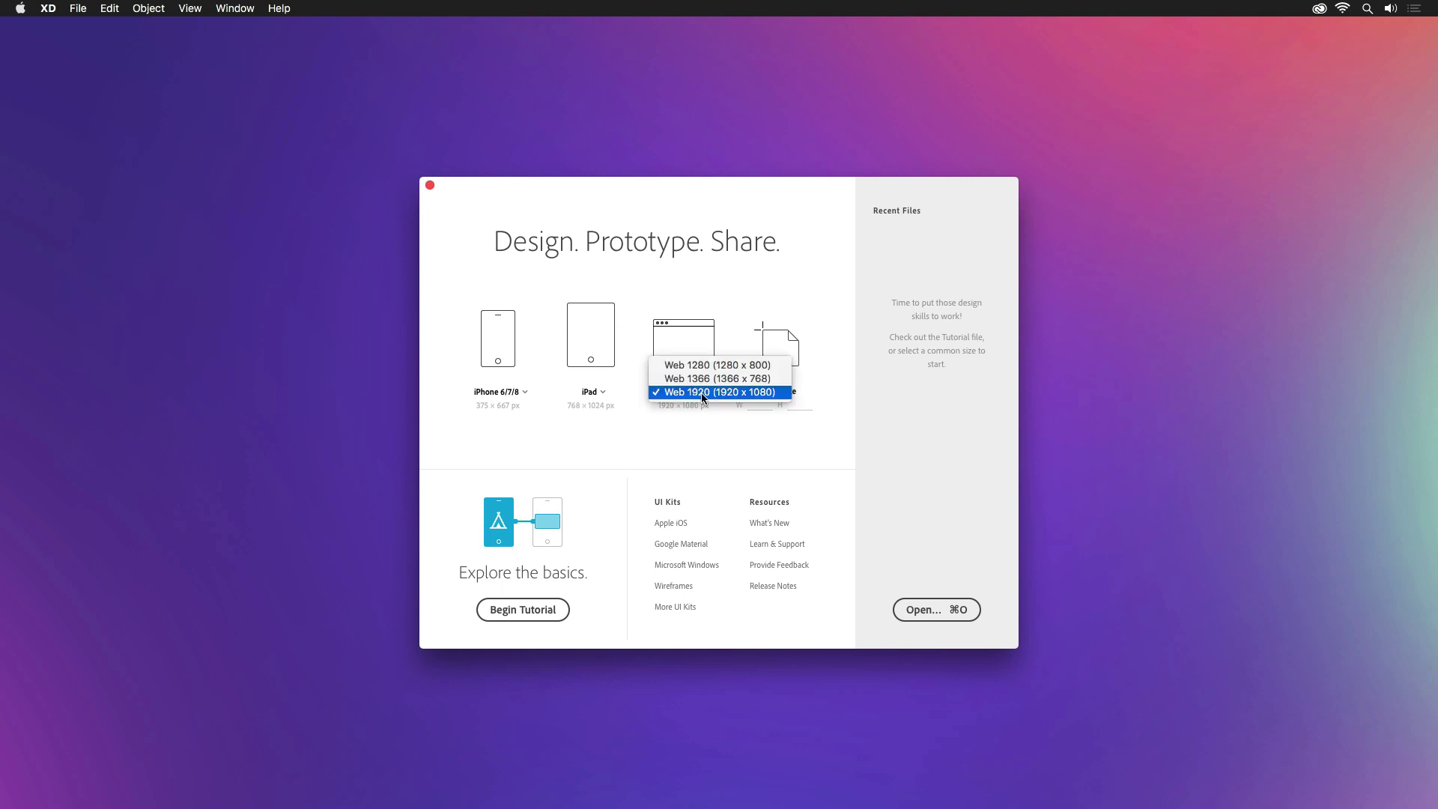
click(701, 393)
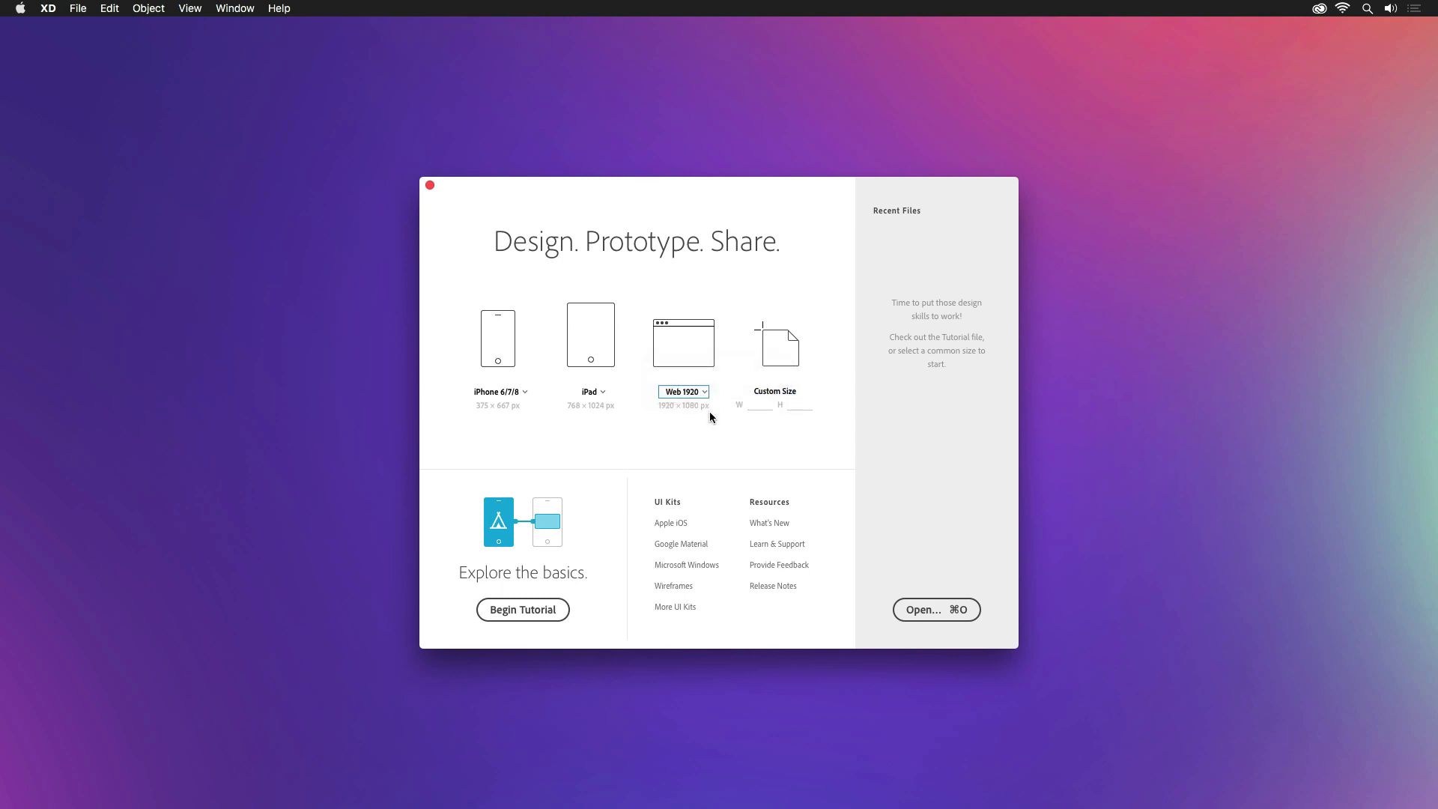
click(693, 357)
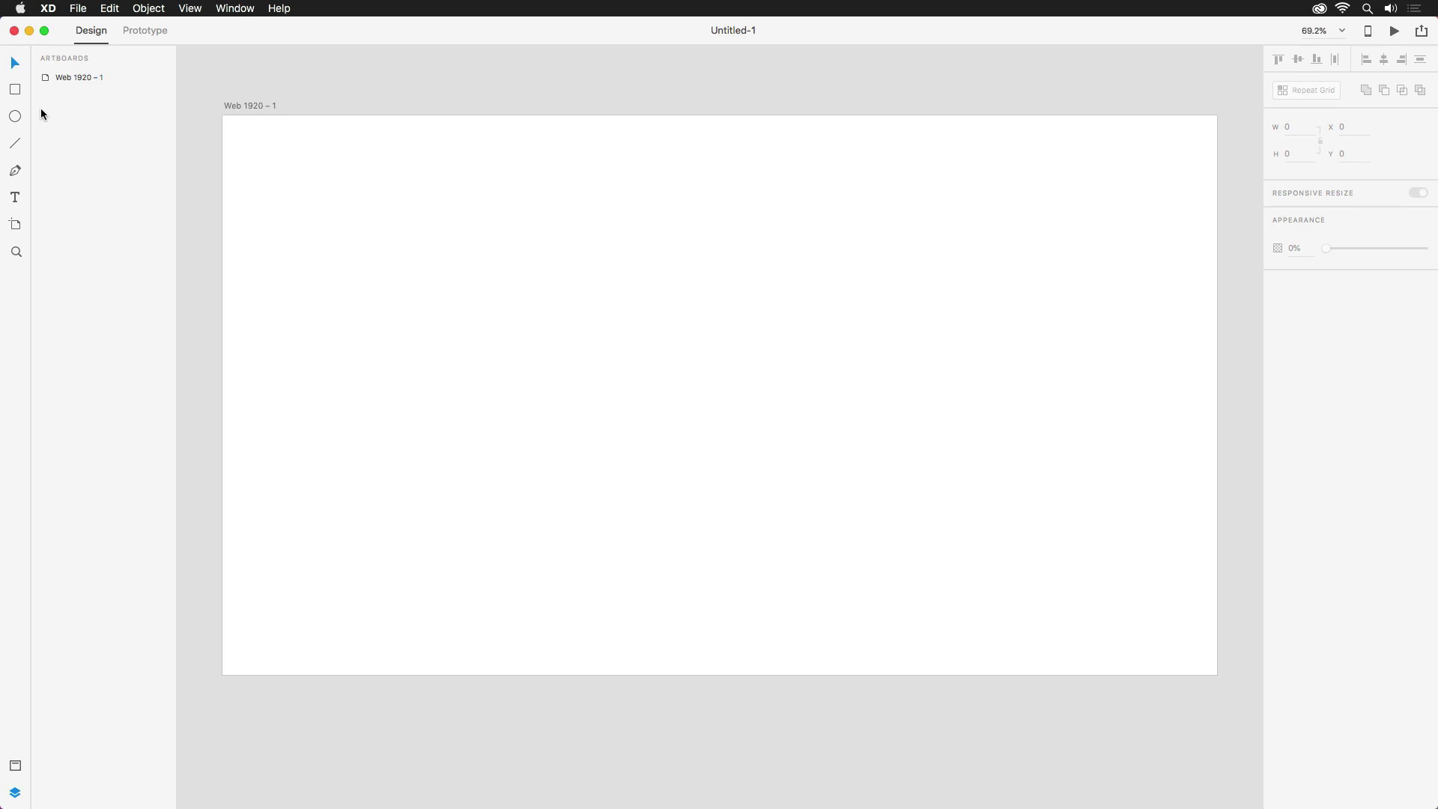
Draw a borderless rectangle covering the whole artboard, filled light grey #EBEBEB.
click(15, 90)
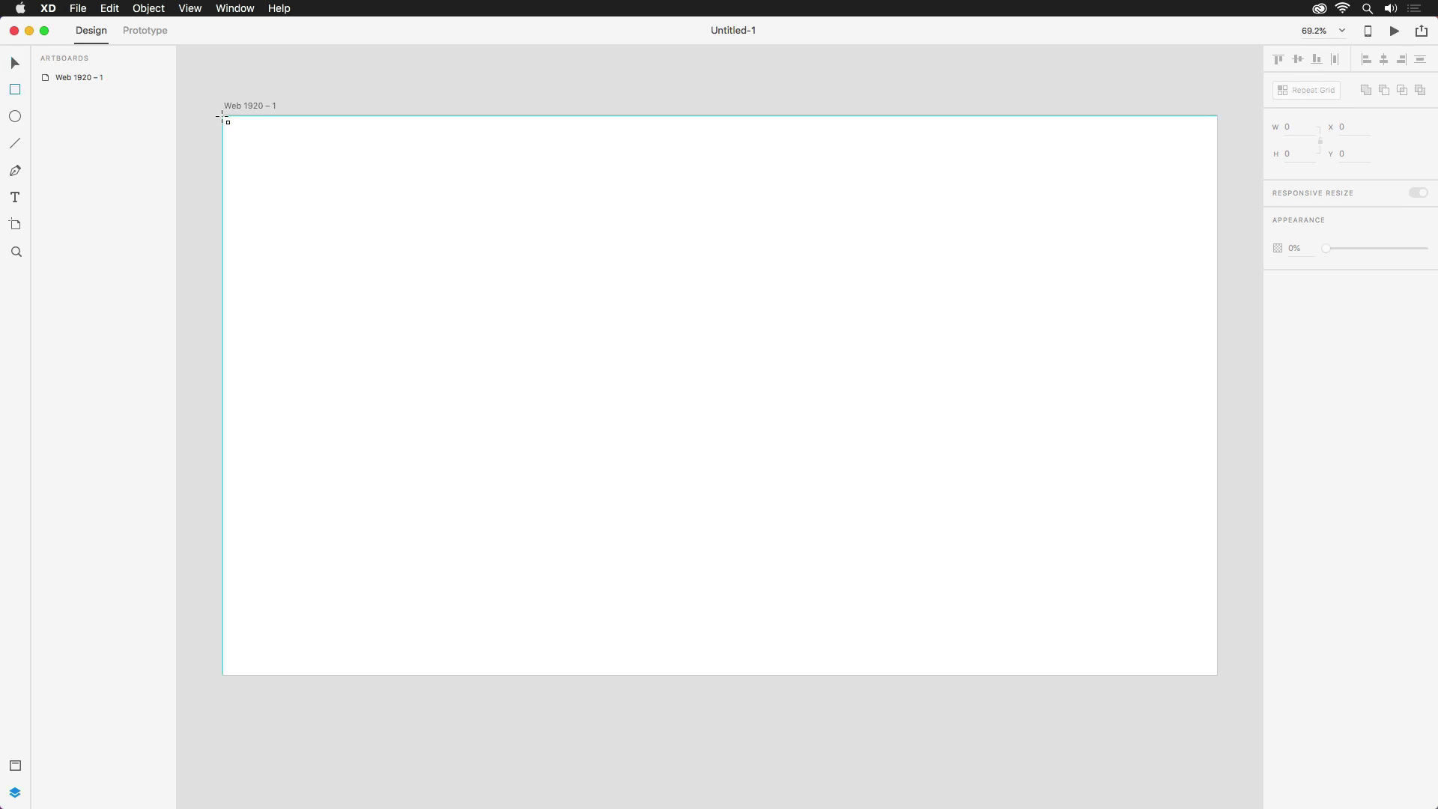
drag(224, 117, 1216, 675)
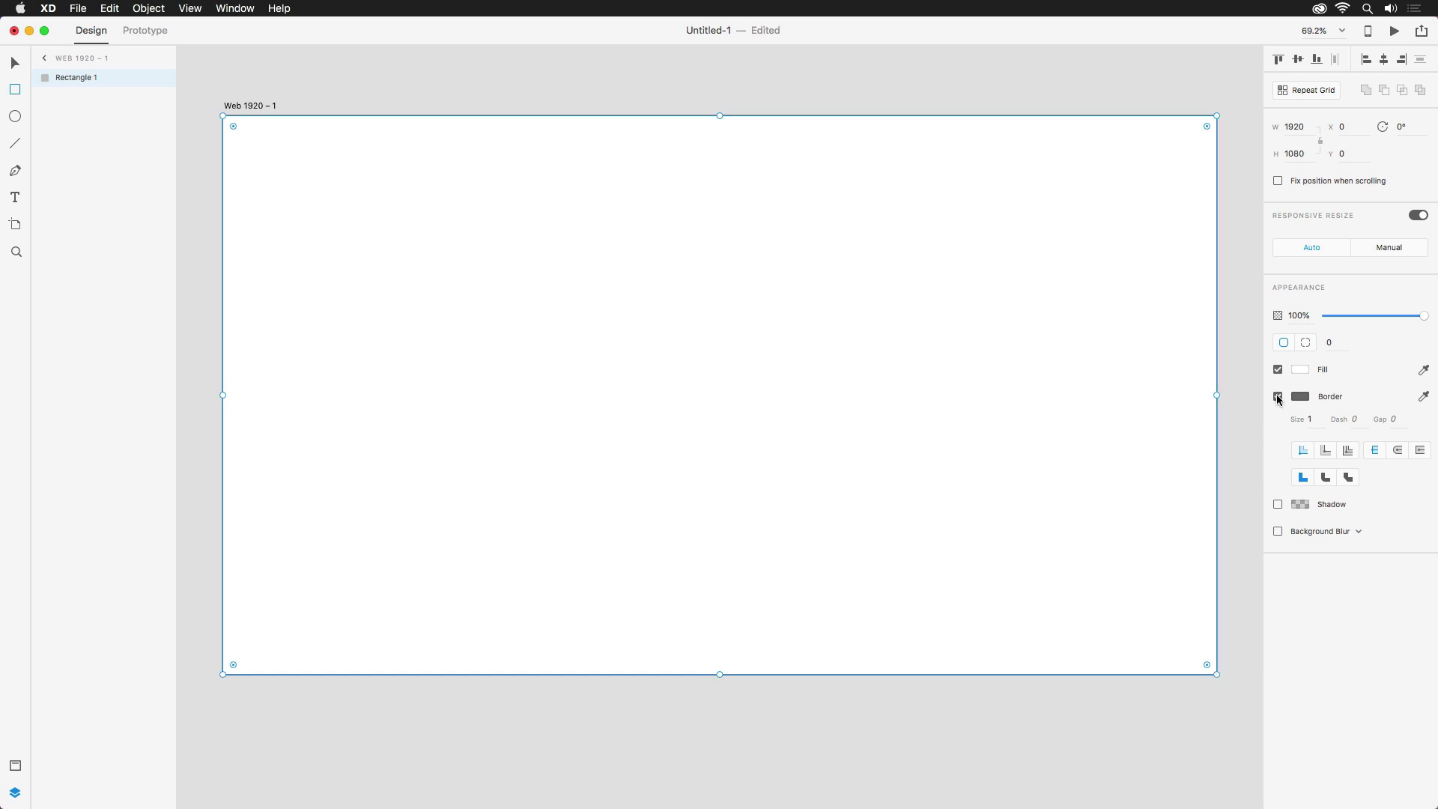
click(1278, 397)
click(1300, 370)
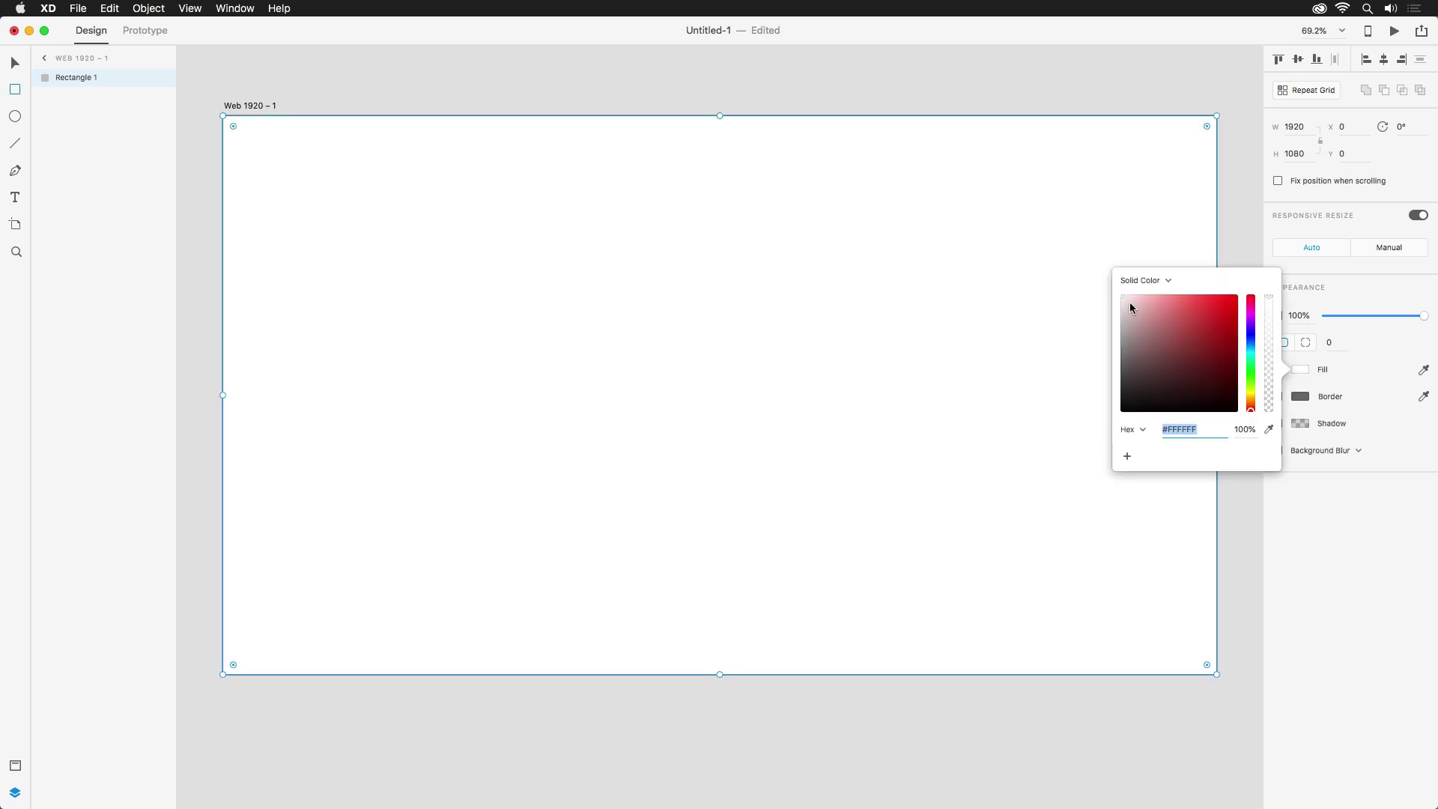
drag(1130, 302, 1109, 303)
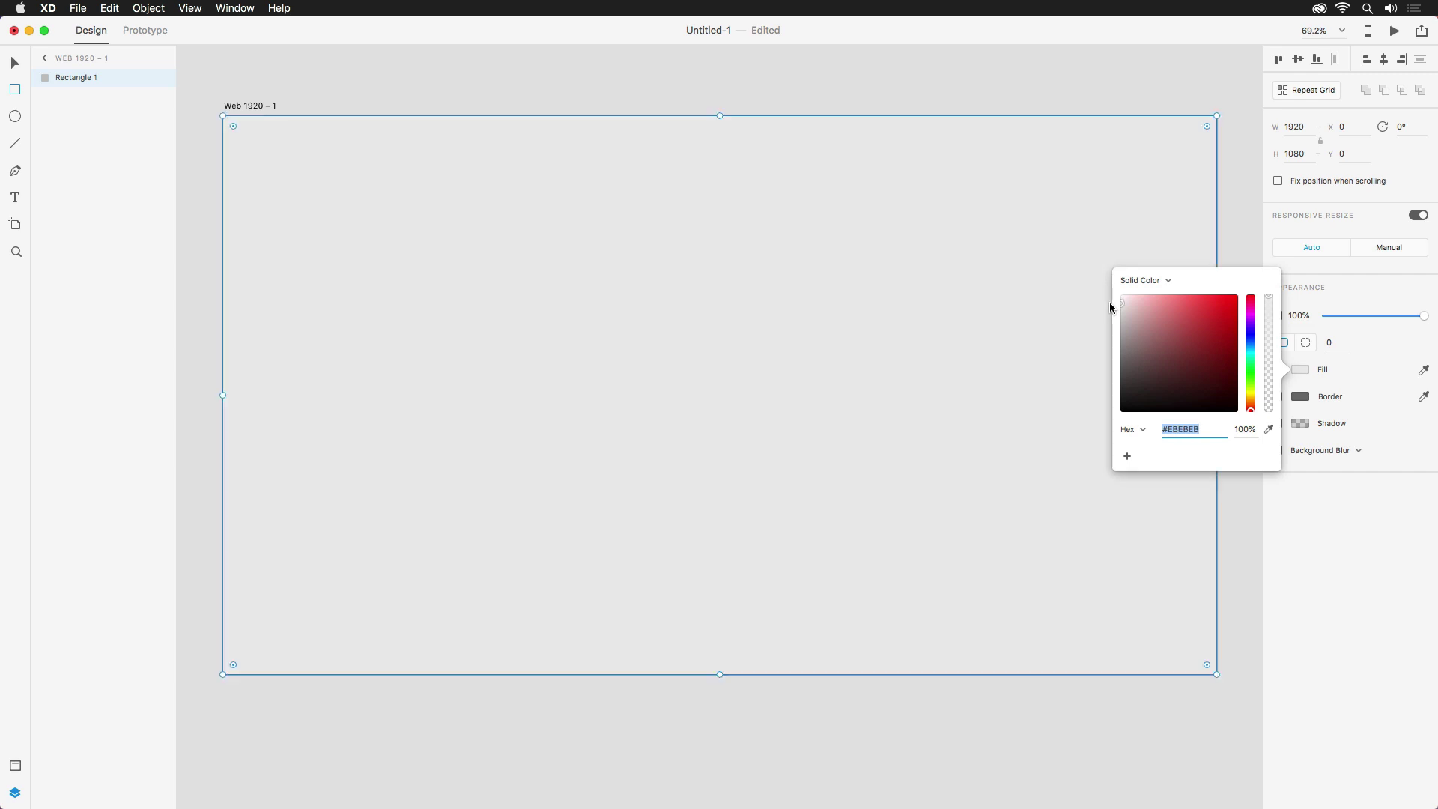
click(1331, 549)
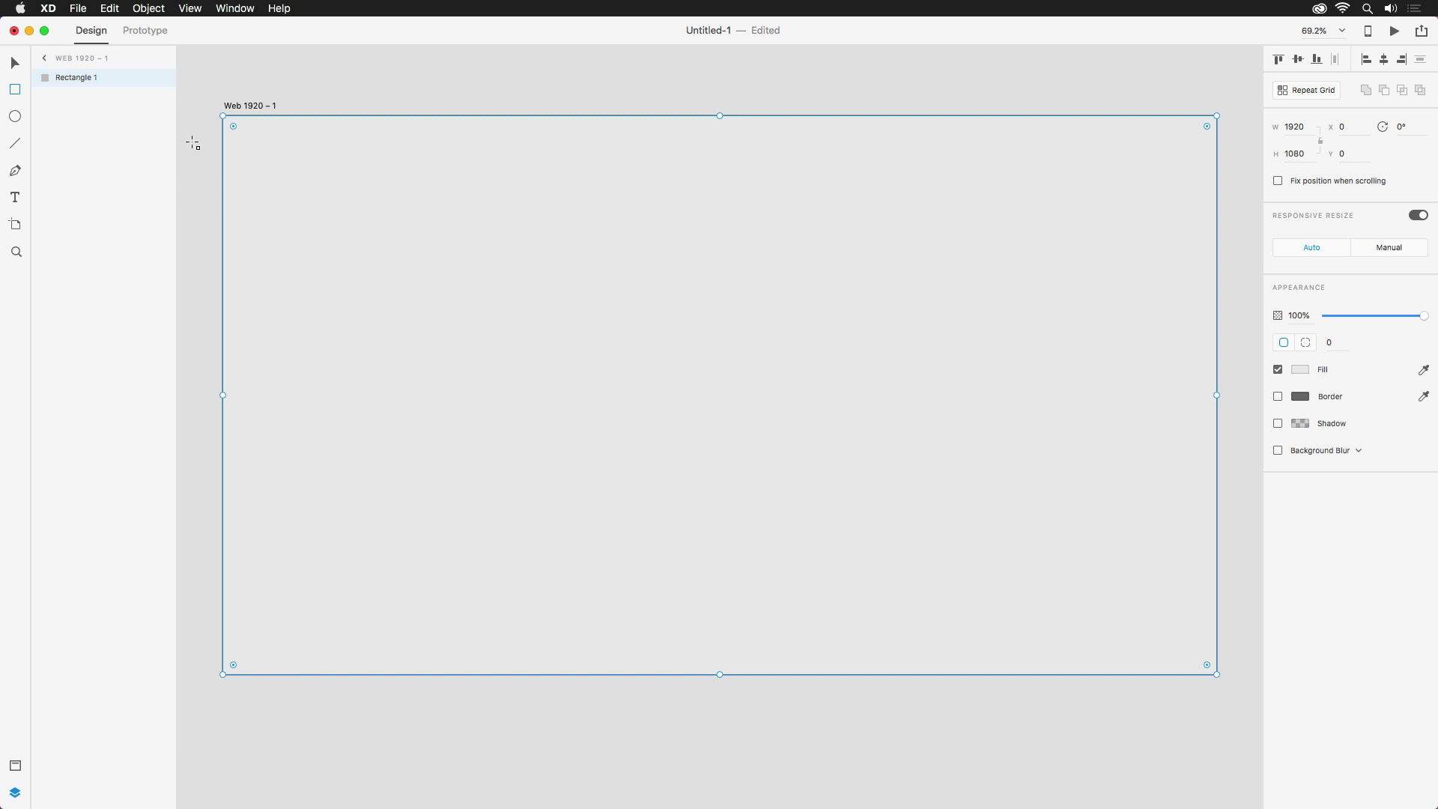
Rename the rectangle layer to 'Background'.
double_click(75, 77)
text(Background)
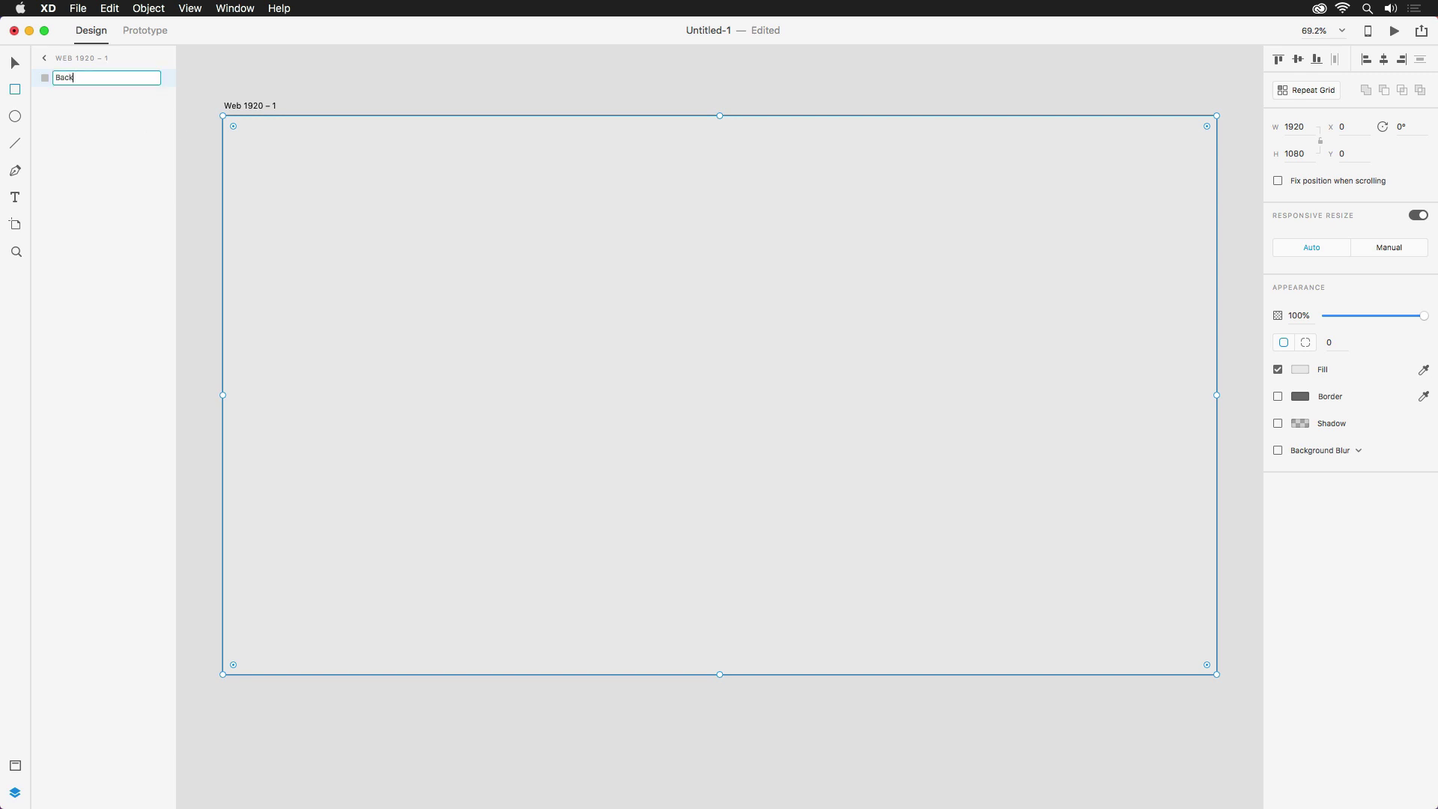
key(Return)
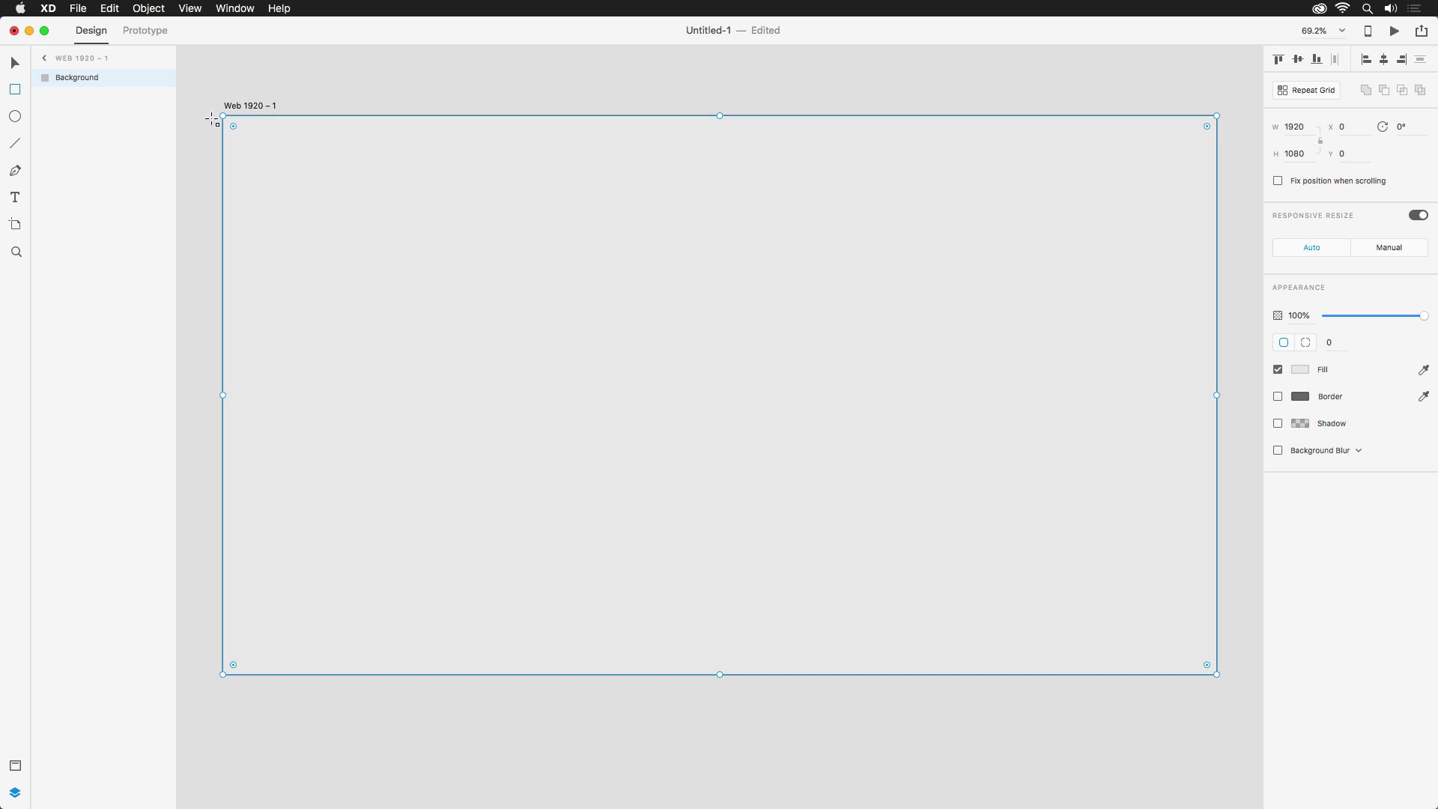
Draw a borderless #DBDBDB bar across the artboard top, with a 187×92 logo box at its left.
mouse_move(213, 116)
mouse_down()
mouse_move(774, 167)
mouse_move(1226, 183)
mouse_up()
click(1300, 370)
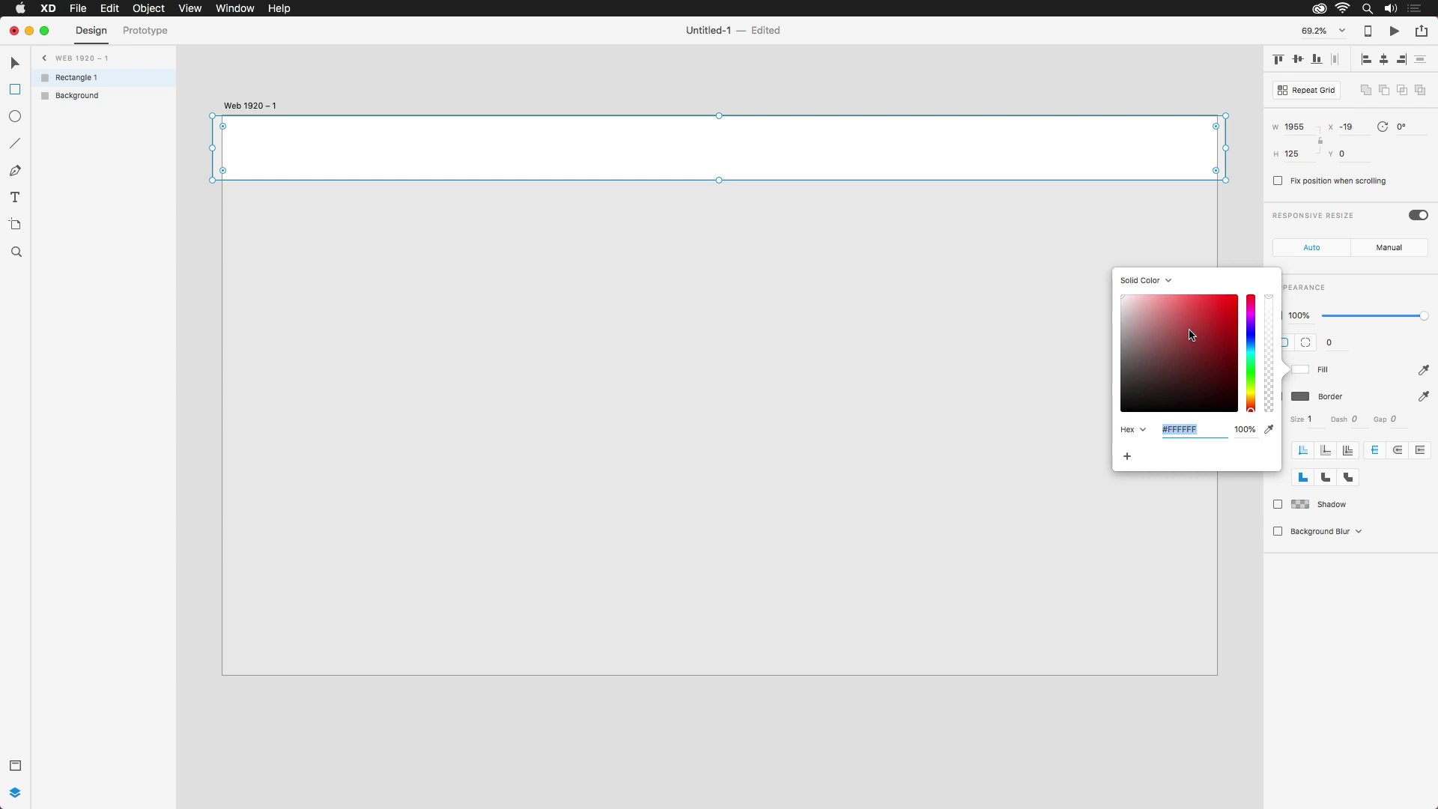
mouse_move(1191, 335)
mouse_down()
mouse_move(1117, 304)
mouse_move(1111, 315)
mouse_up()
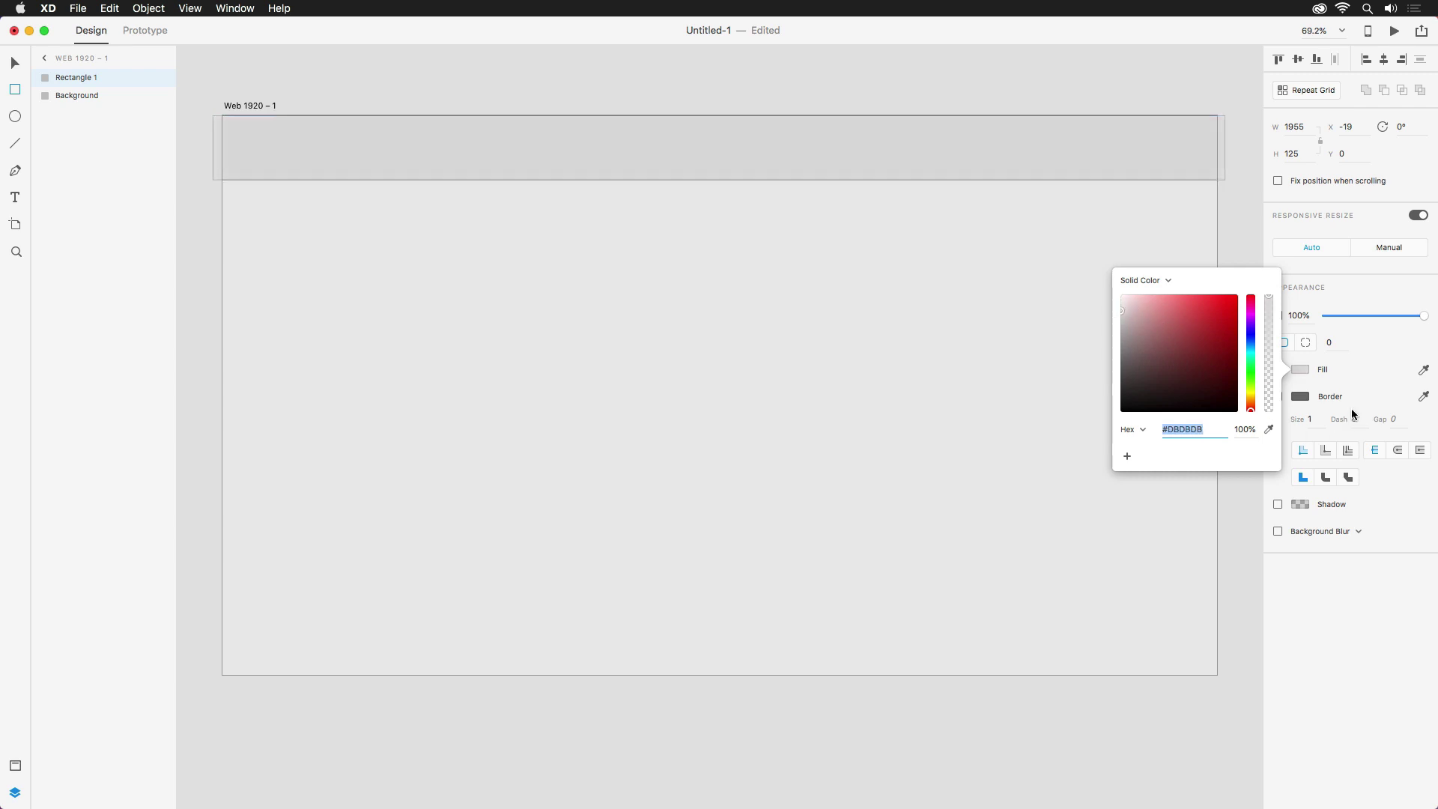
click(1353, 413)
click(1279, 397)
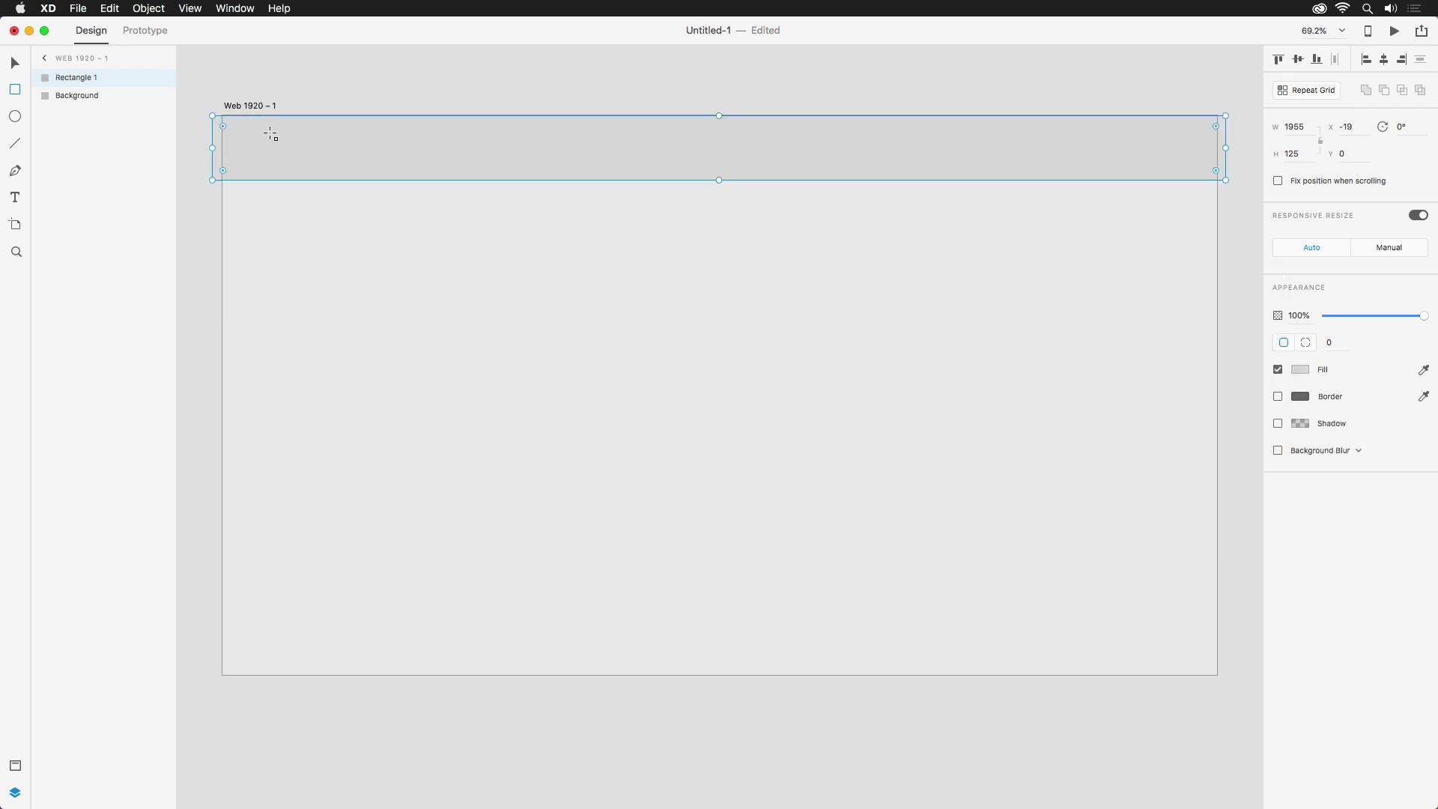
mouse_move(256, 126)
mouse_down()
mouse_move(354, 177)
mouse_move(332, 158)
mouse_up()
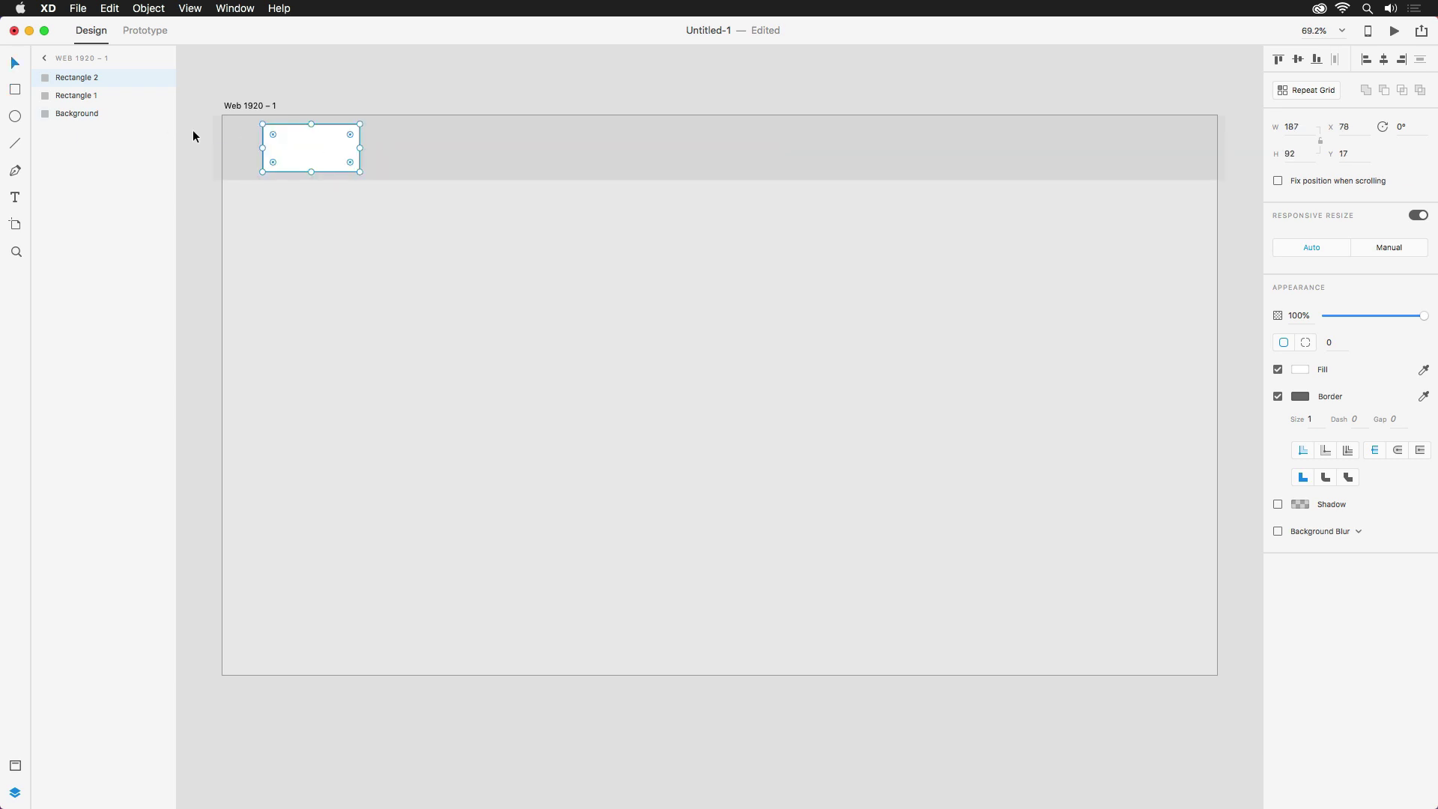
click(15, 199)
Add a size-26 'Home' label on the bar's right and repeat-grid it into four labels.
click(935, 148)
text(Home)
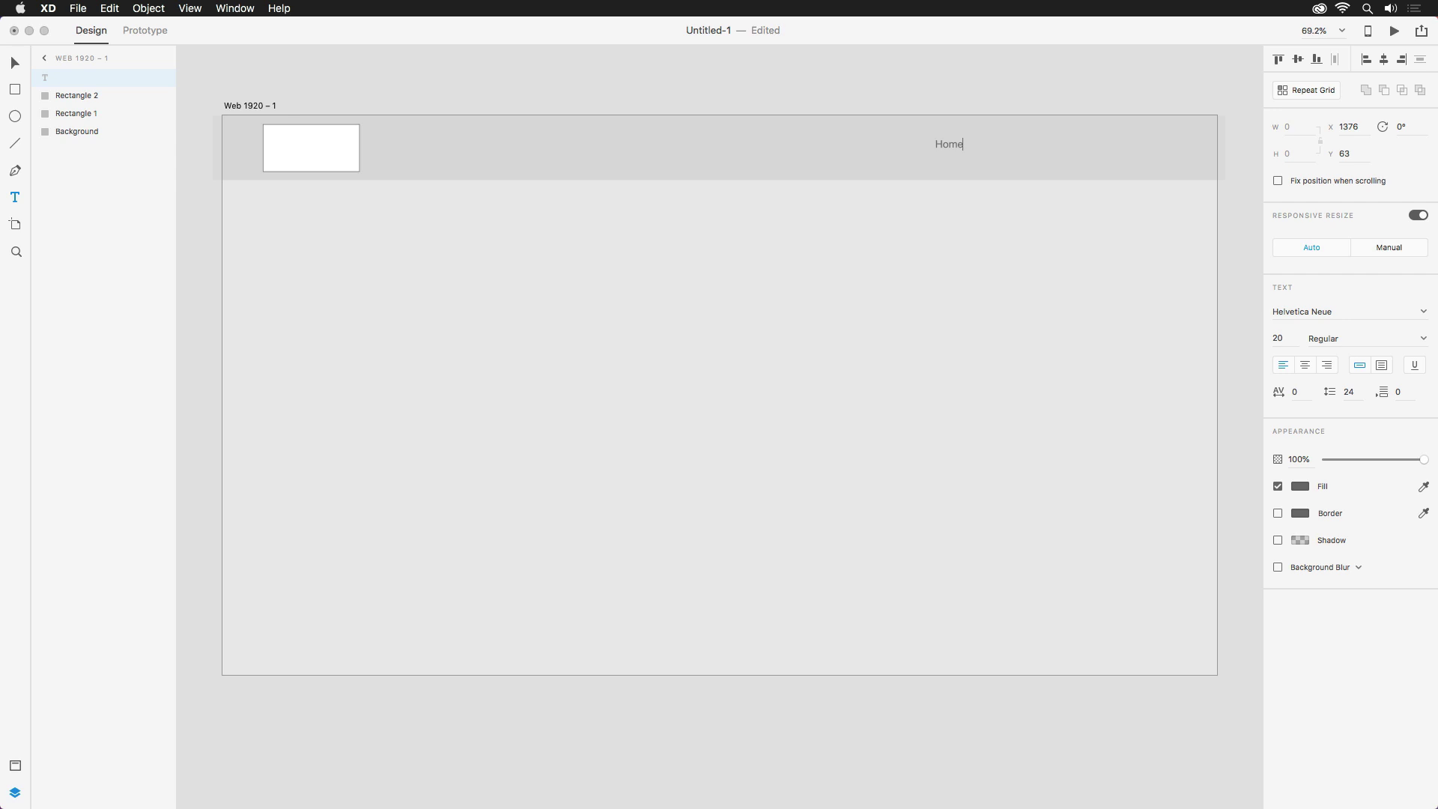
key(Escape)
drag(949, 150, 952, 150)
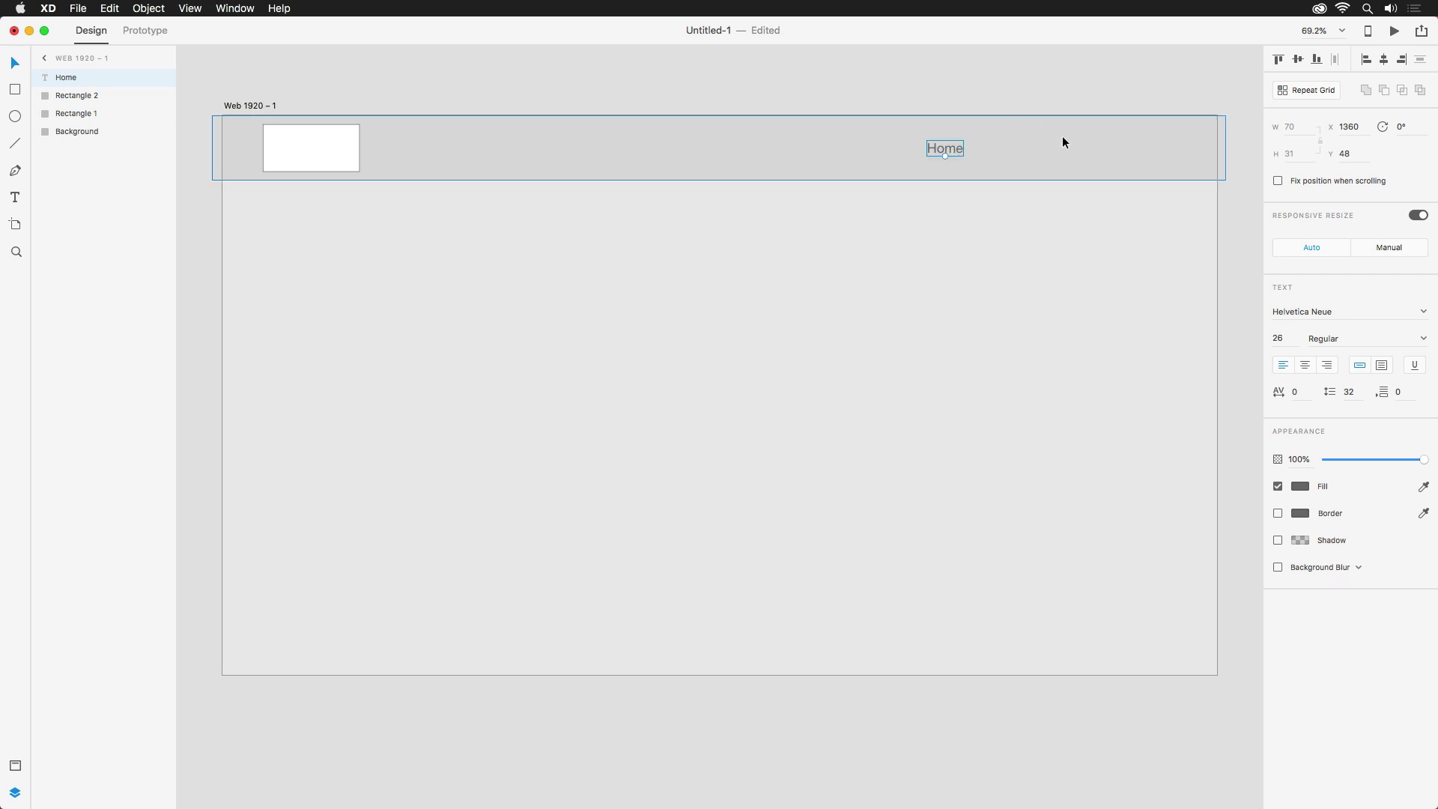
click(1323, 90)
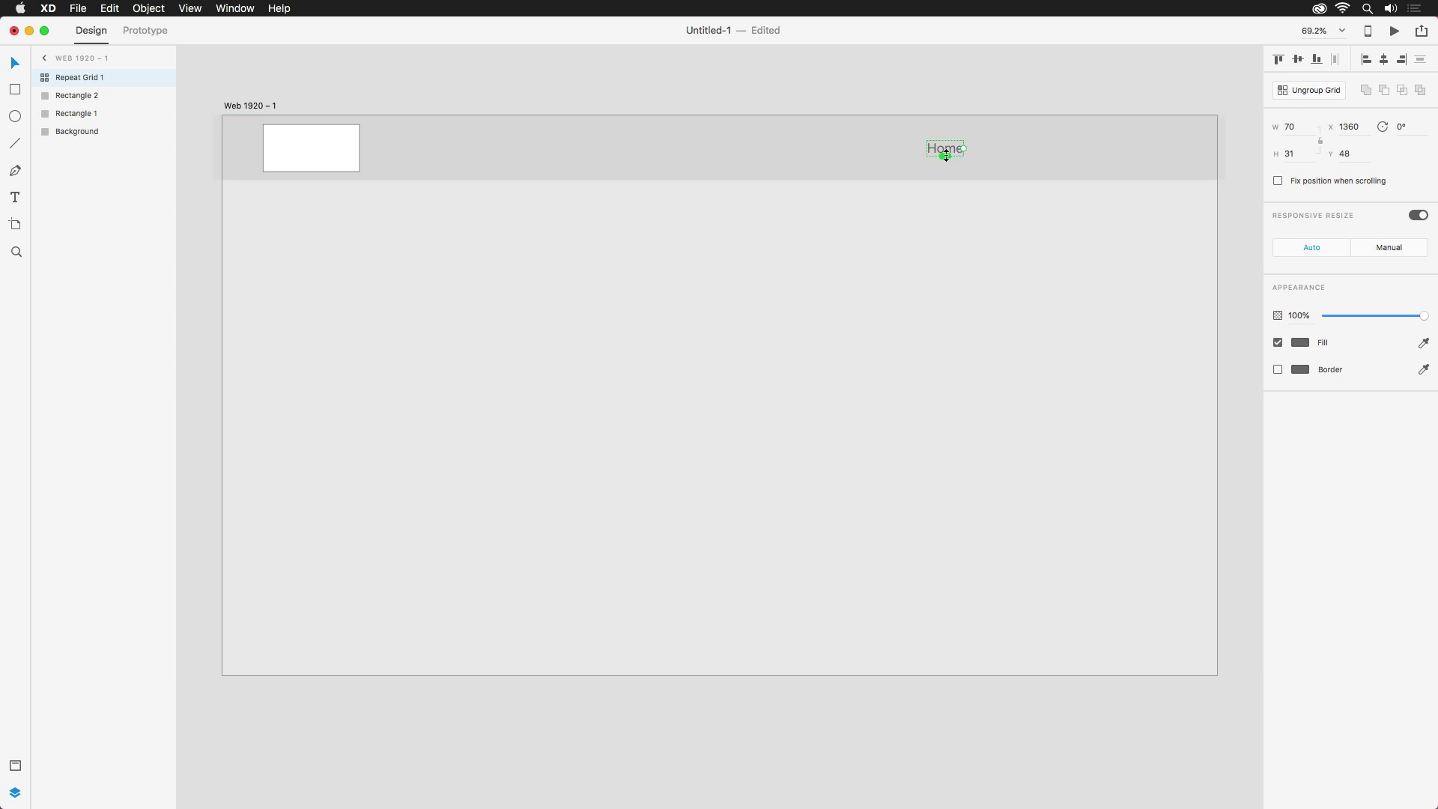
drag(965, 149, 1128, 152)
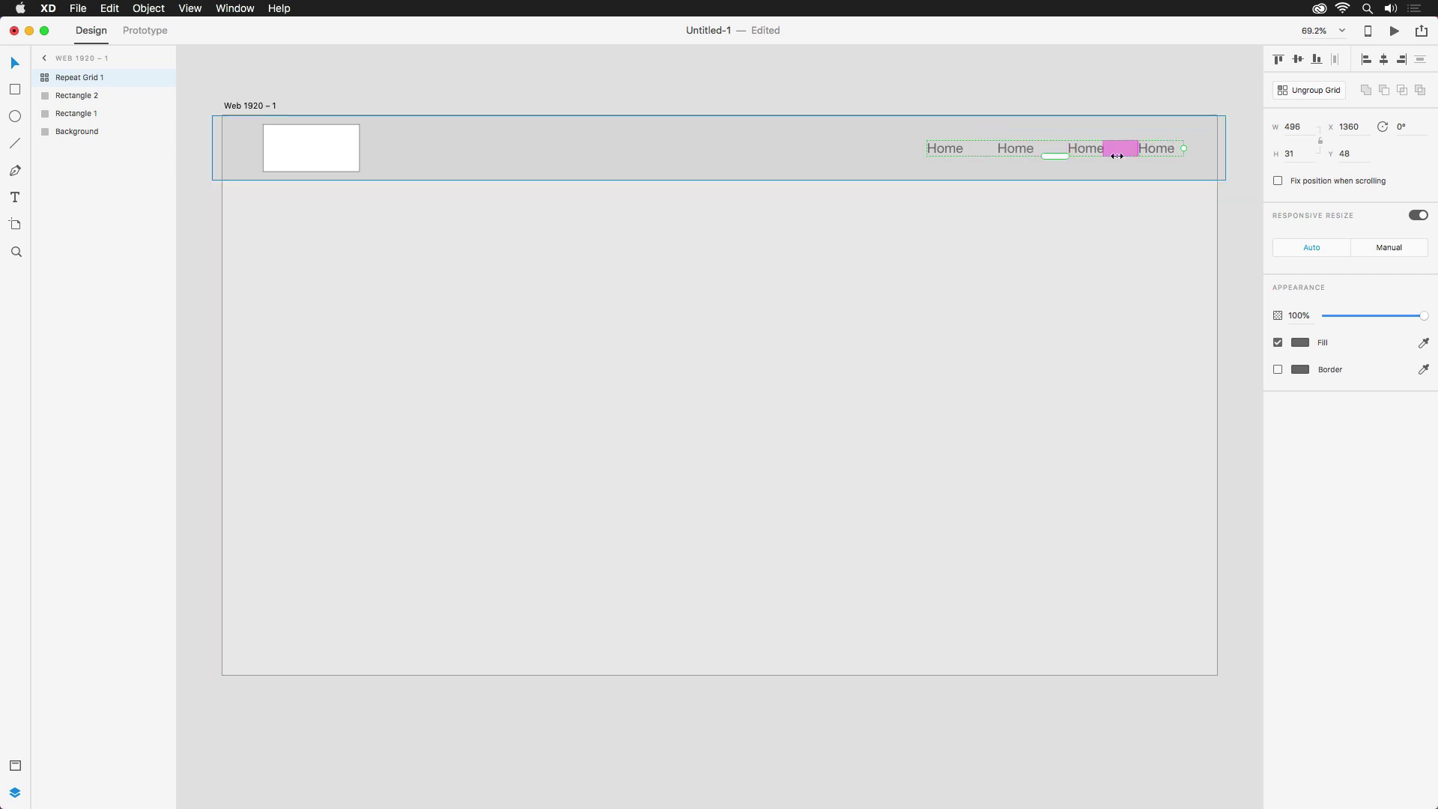
Retype the second, third and fourth labels as 'Tours', 'About' and 'Contact'.
double_click(1011, 149)
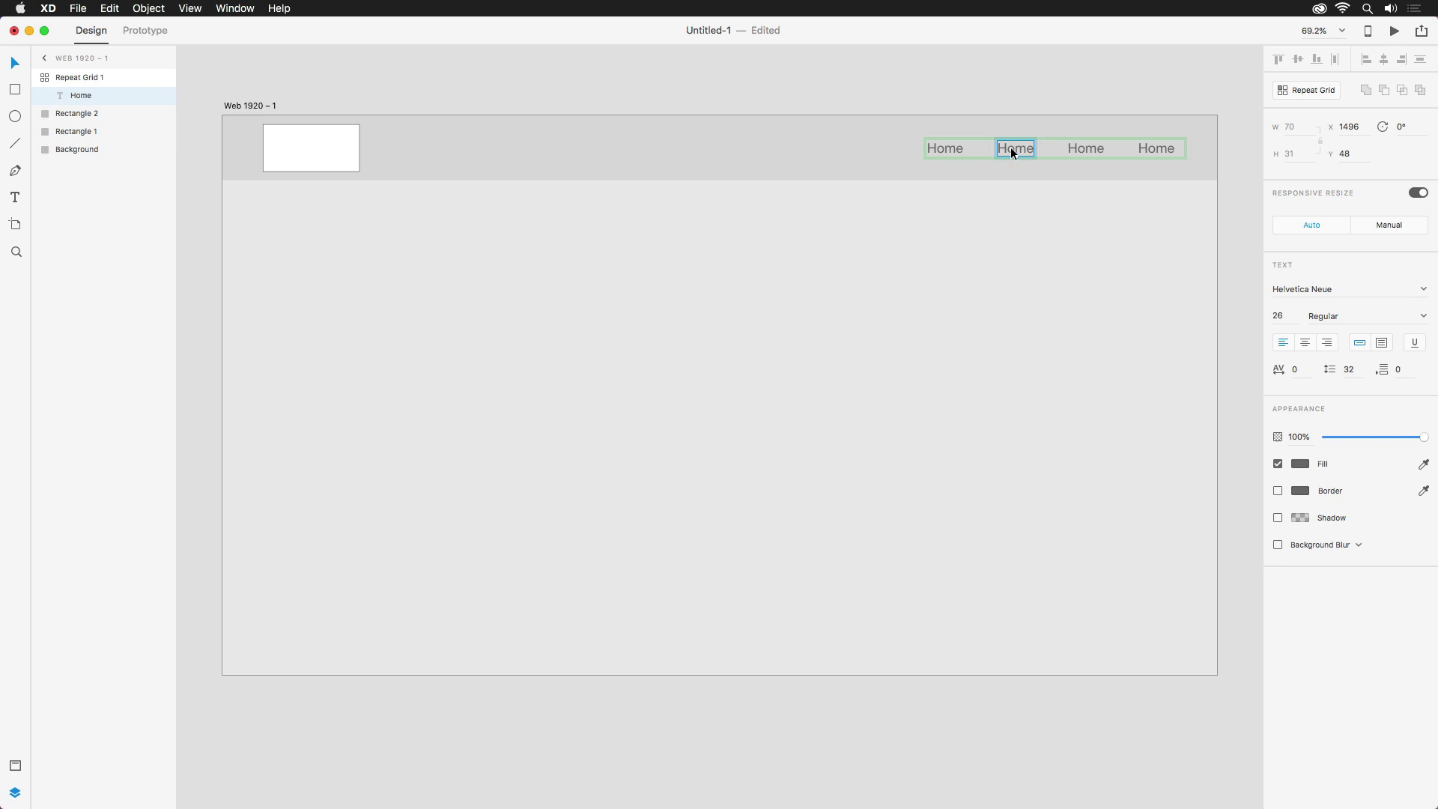
double_click(1011, 148)
text(Tours)
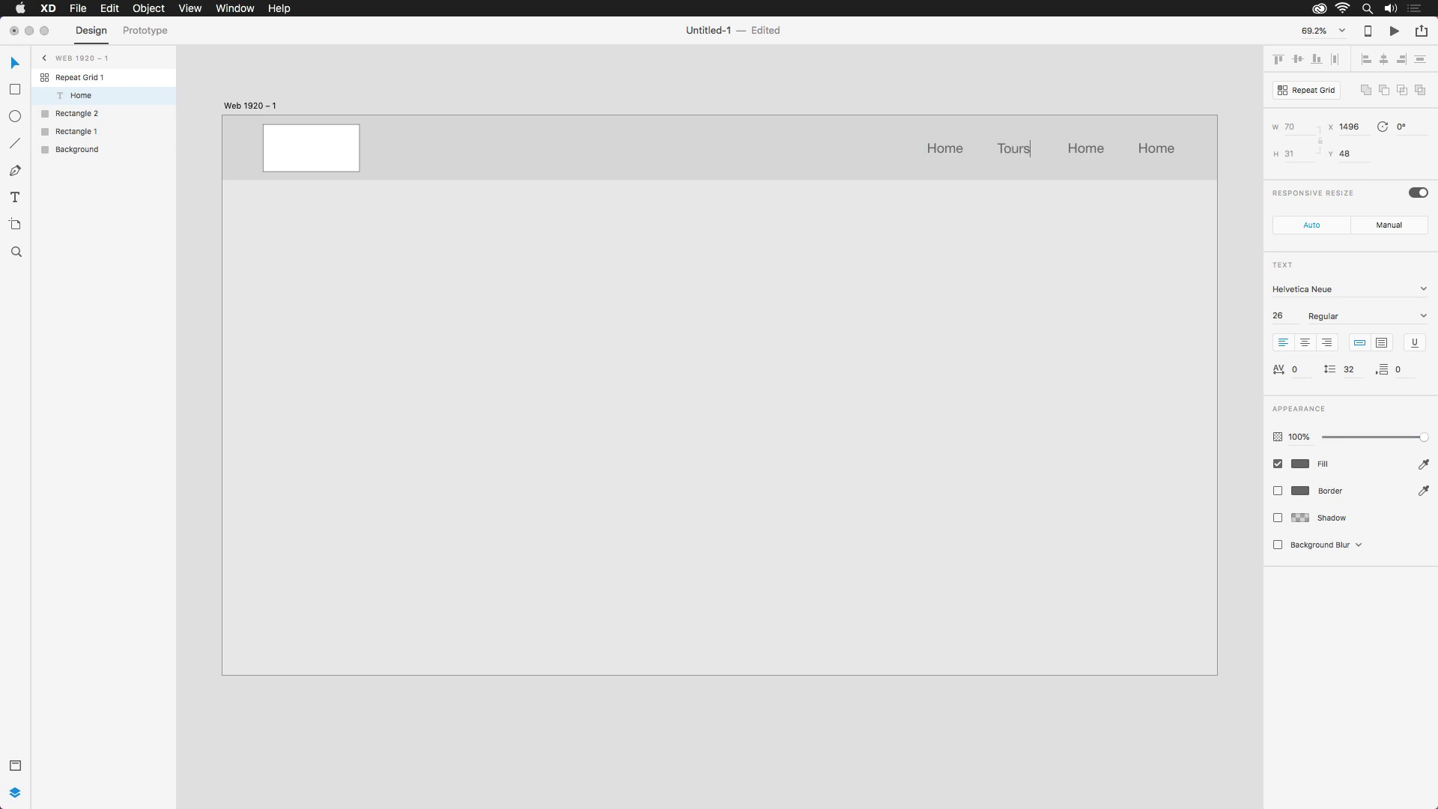
double_click(1098, 147)
text(About)
double_click(1146, 150)
text(Contact)
click(1151, 78)
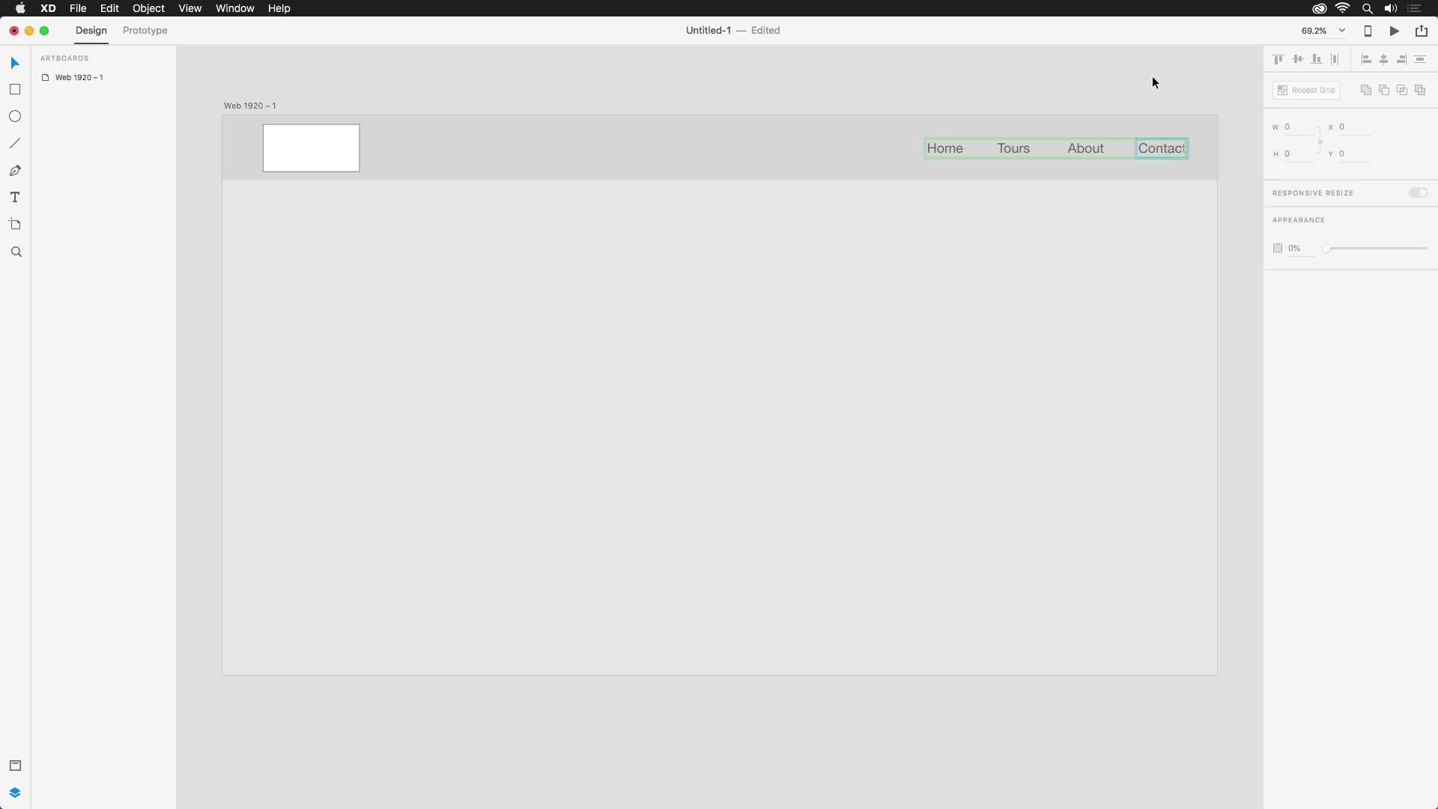
Widen the links grid so 'Contact' isn't clipped and centre-align the link text.
click(1163, 147)
drag(1181, 146, 1185, 151)
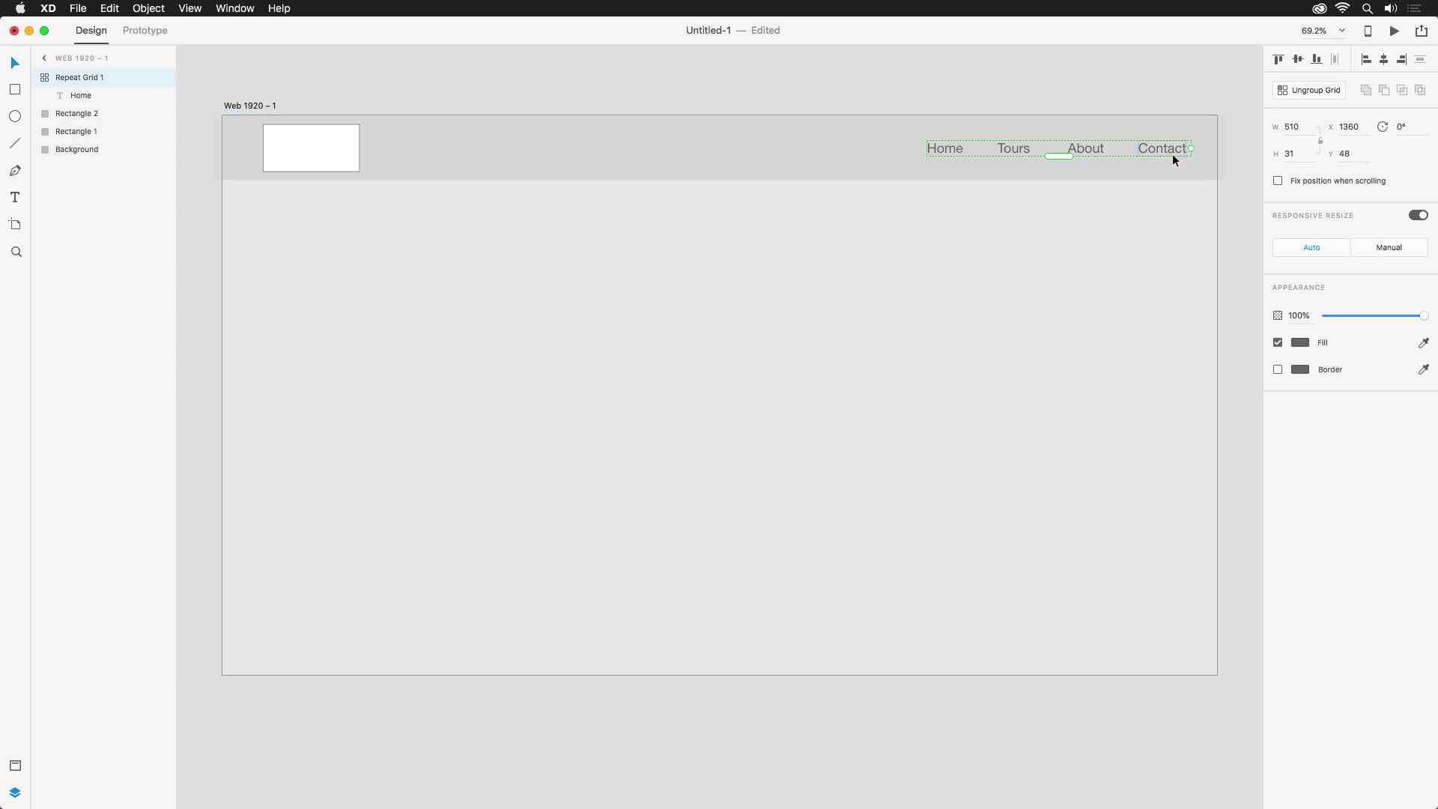
double_click(1166, 147)
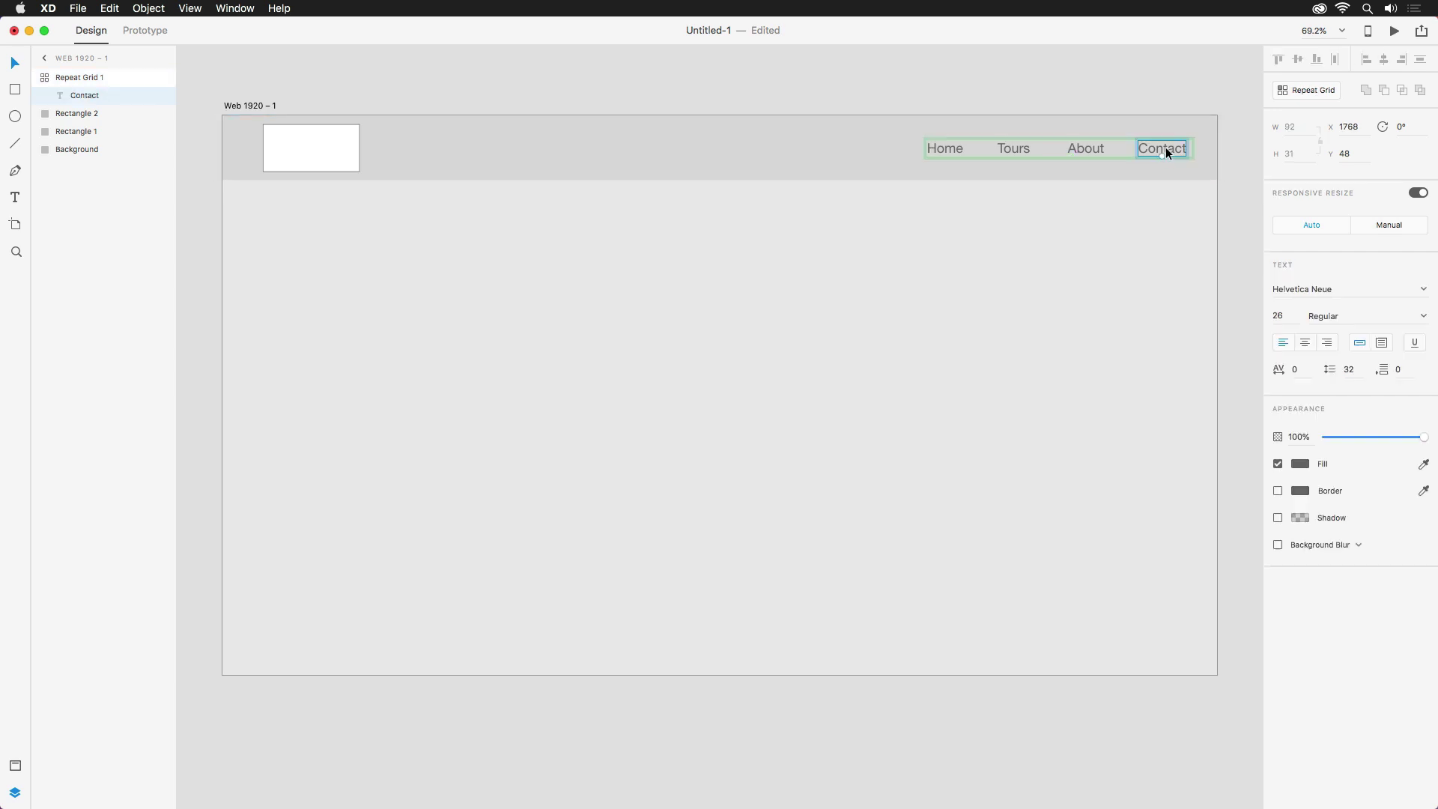
click(1306, 342)
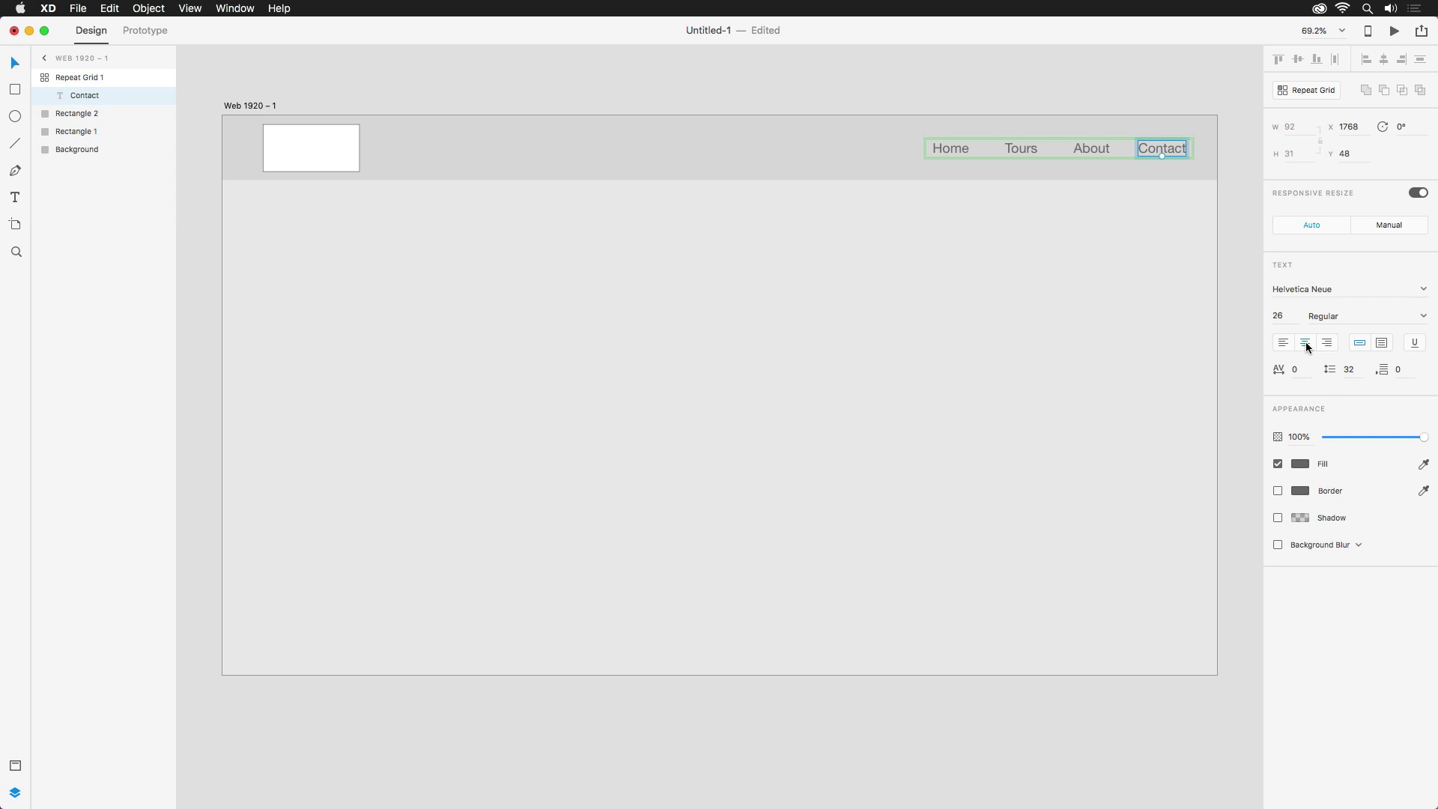
click(1110, 63)
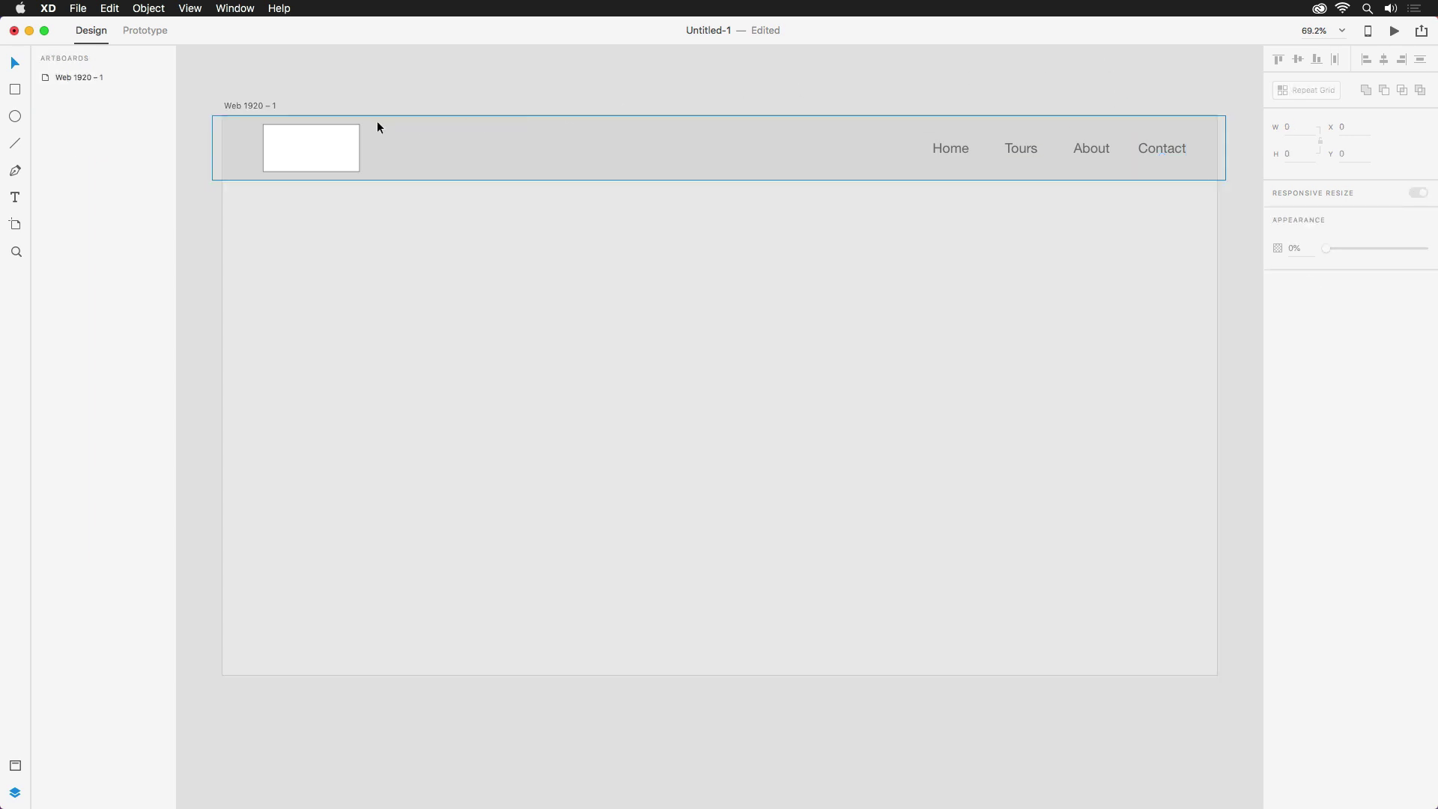
Remove the logo box's border and nudge it slightly left.
click(331, 141)
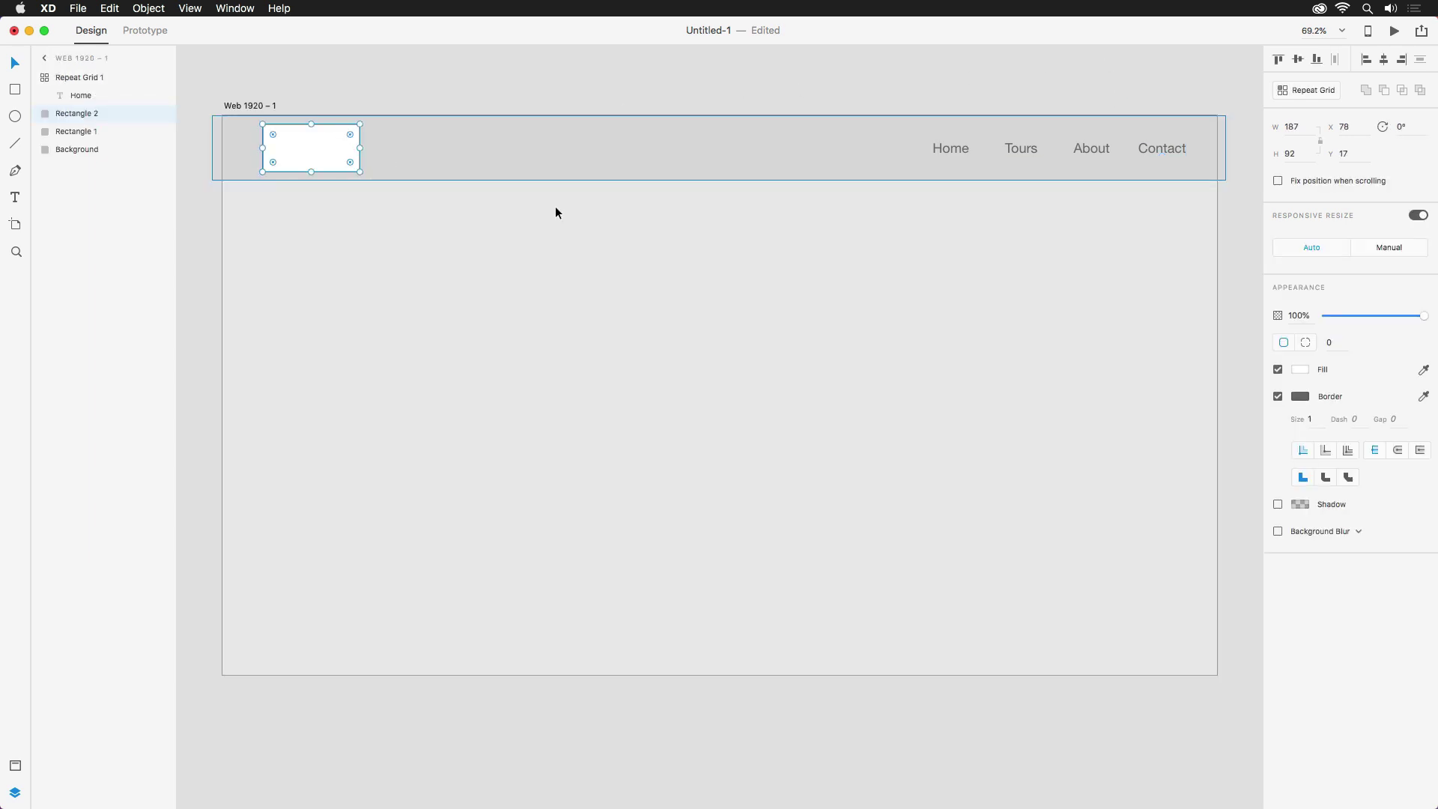
click(1278, 396)
drag(302, 160, 295, 157)
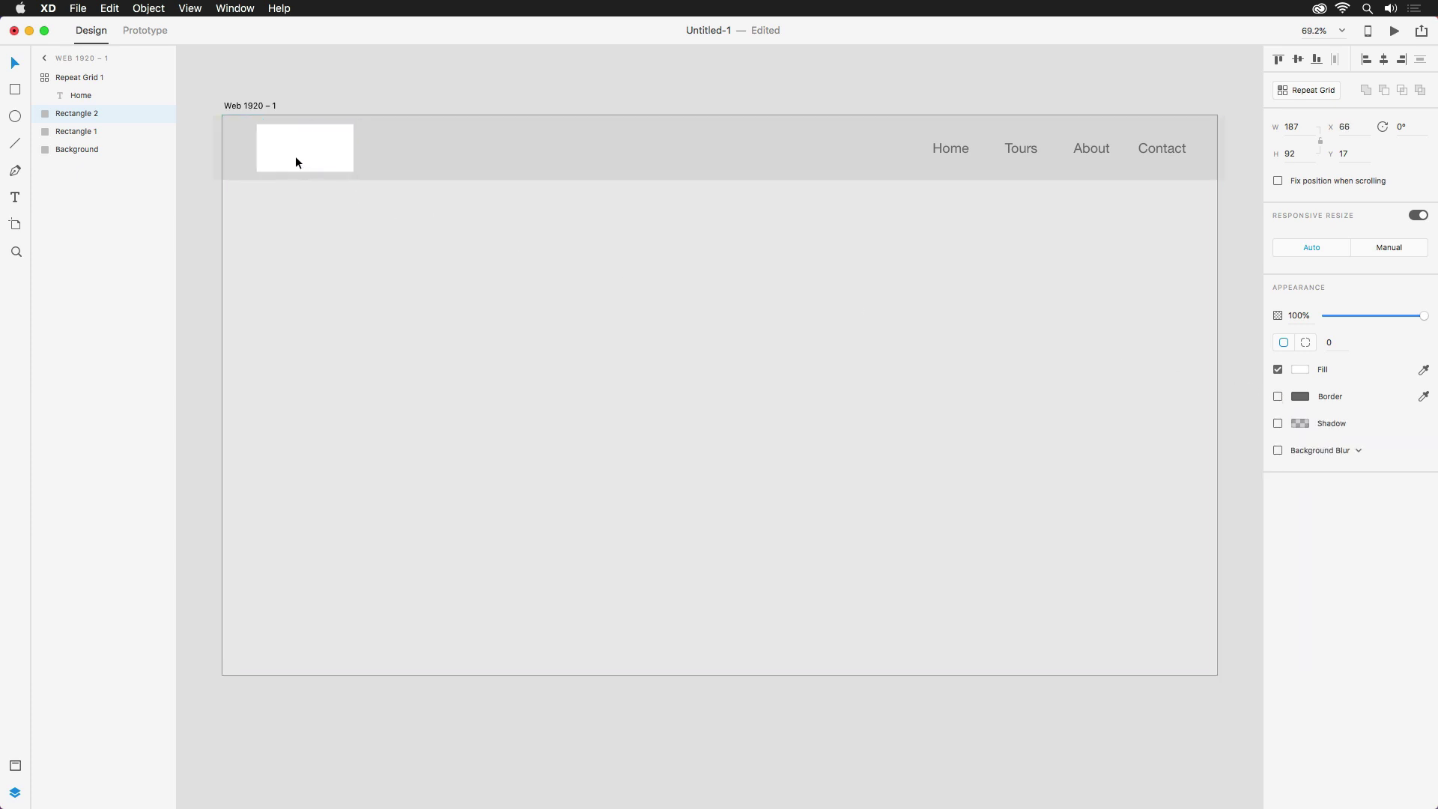
Rename the repeat grid layer 'Links' and the logo layer 'Logo'.
double_click(92, 78)
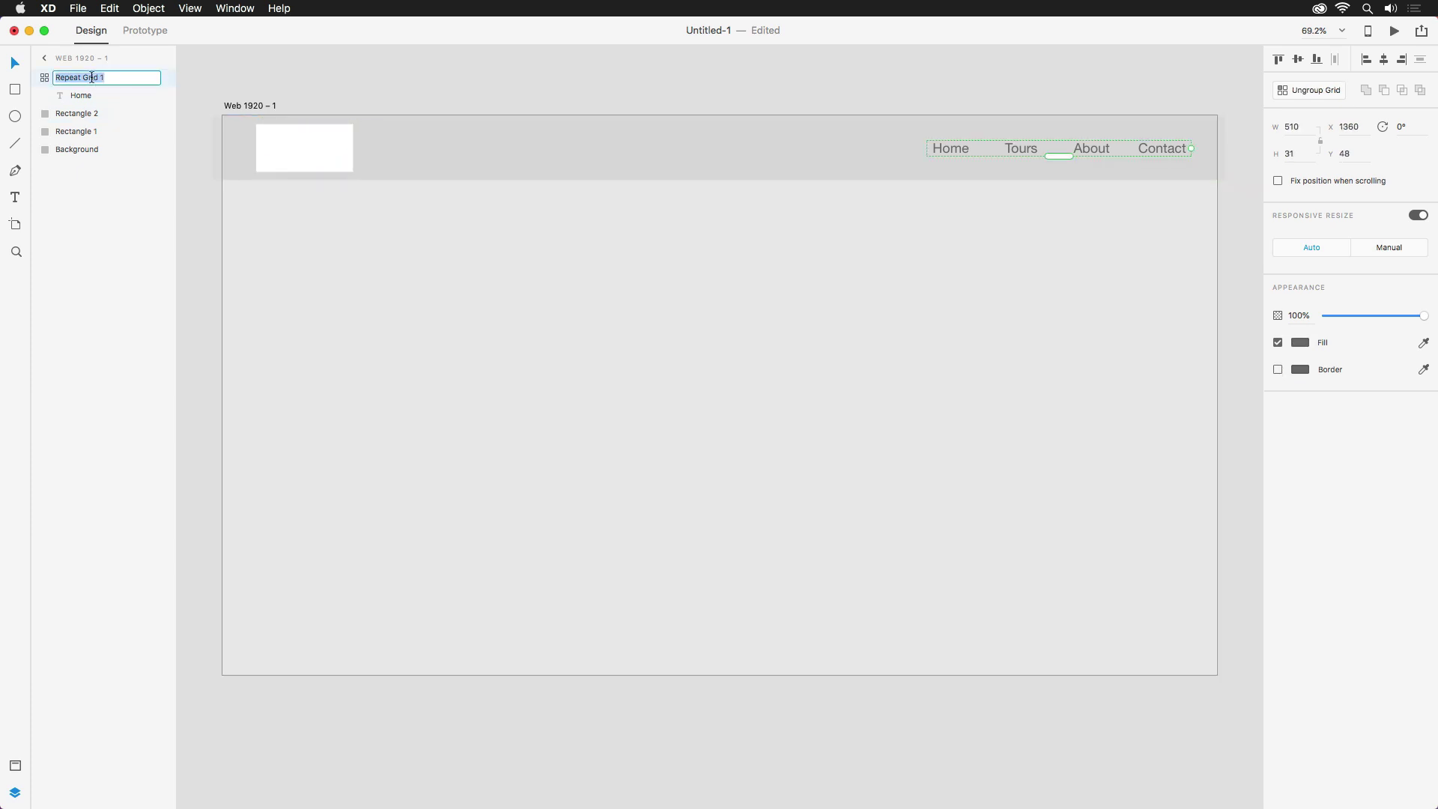
text(Links)
double_click(82, 114)
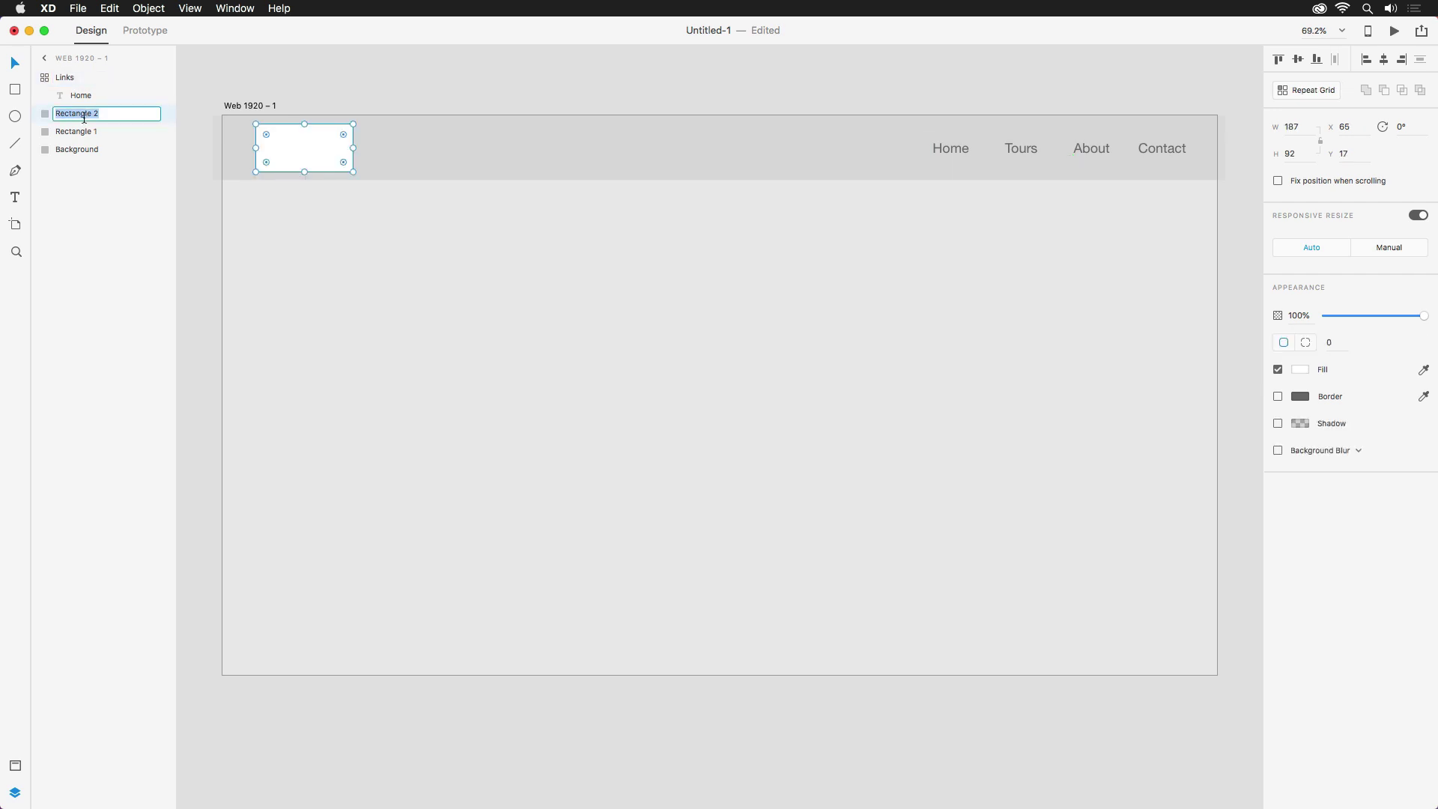
text(Logo)
key(Tab)
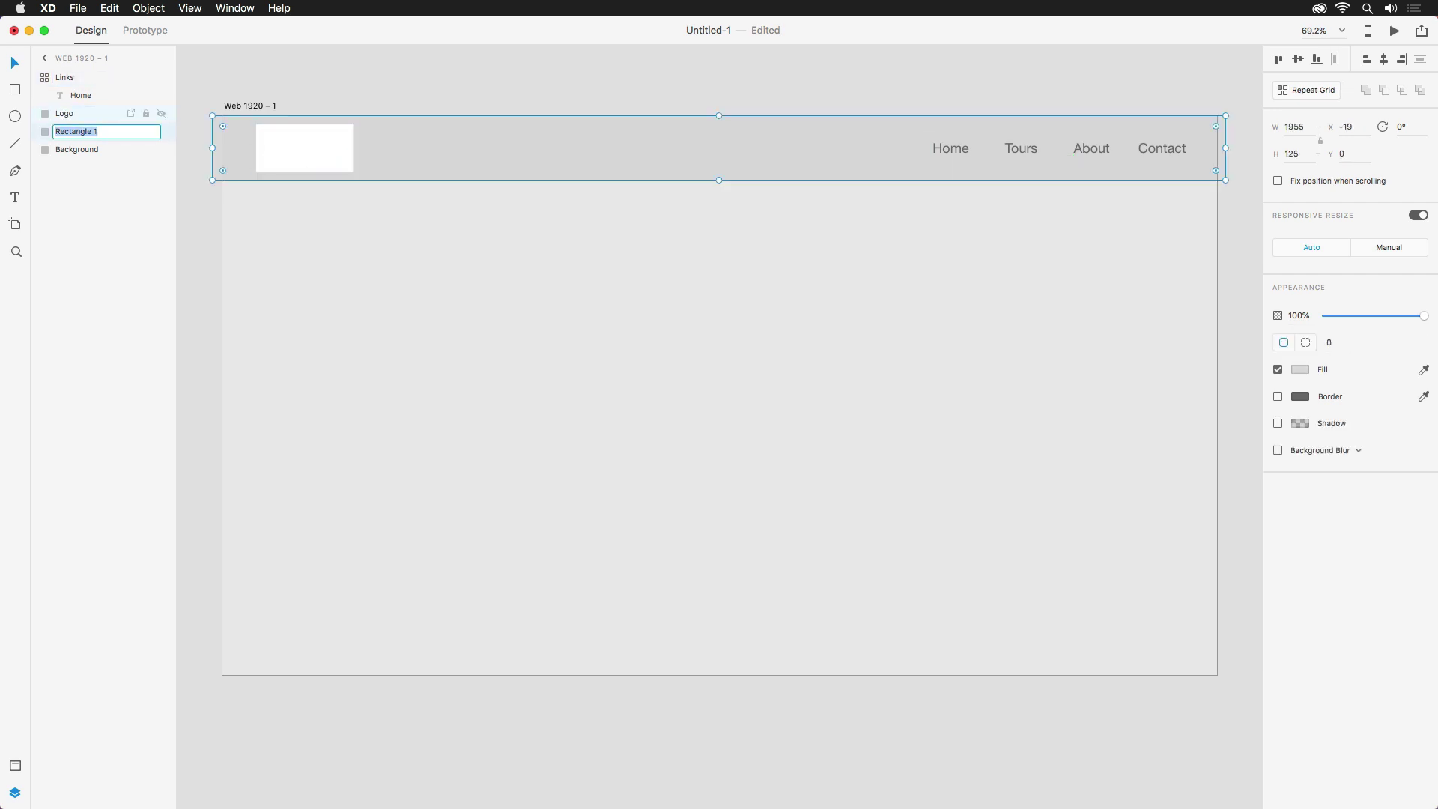
Name the bar layer 'Nav Background' and group it with Links and Logo.
text(Nav Background)
key(Return)
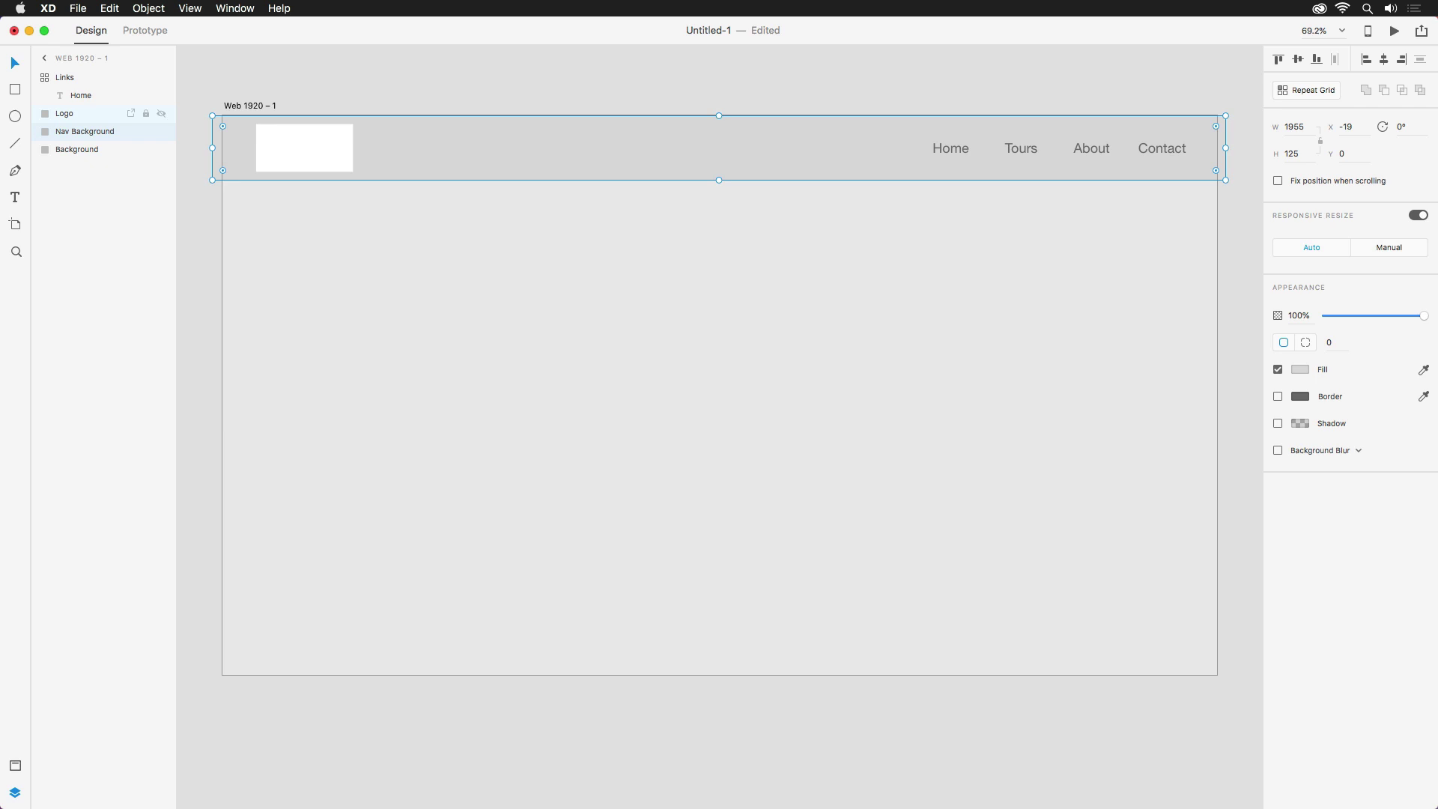
click(88, 79)
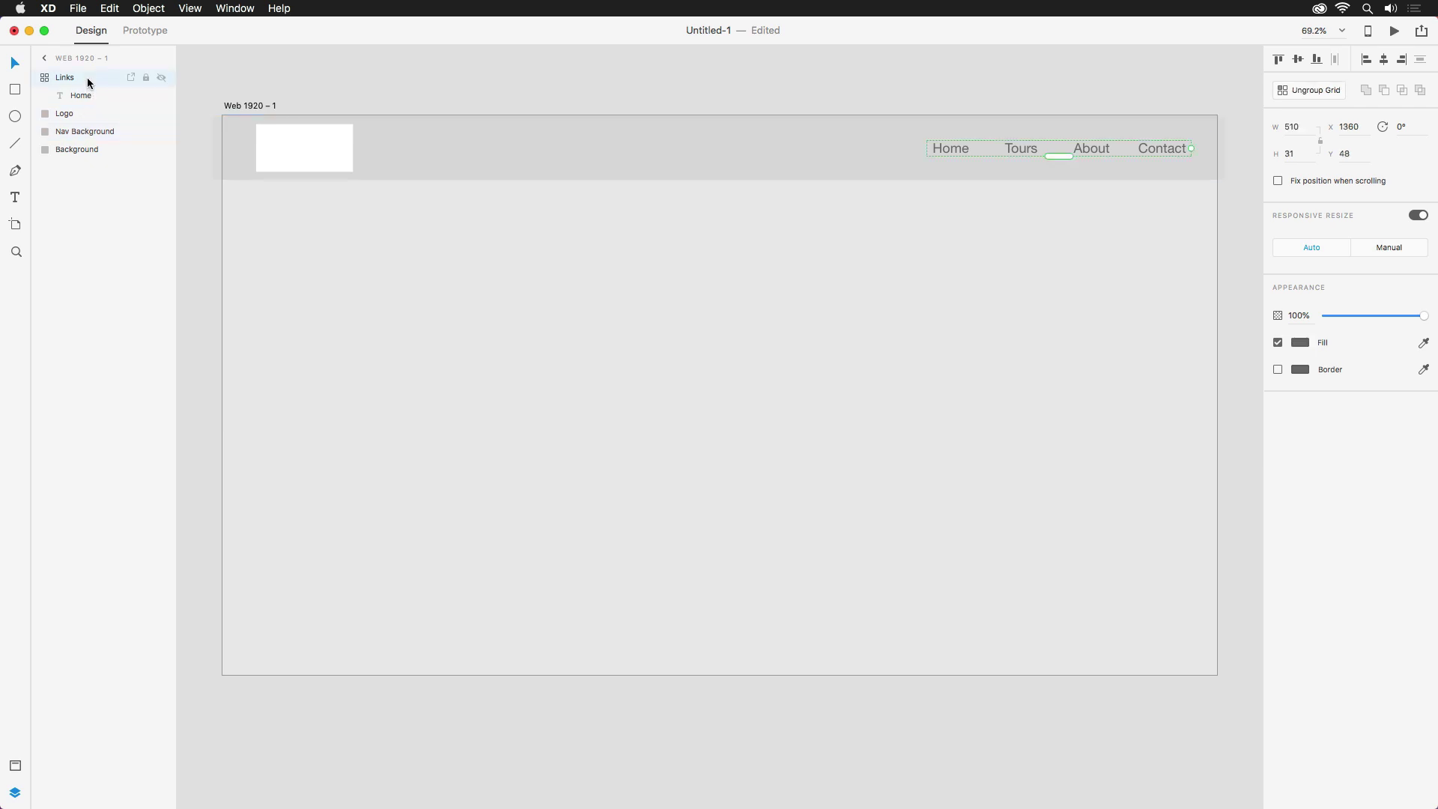
shift+click(88, 136)
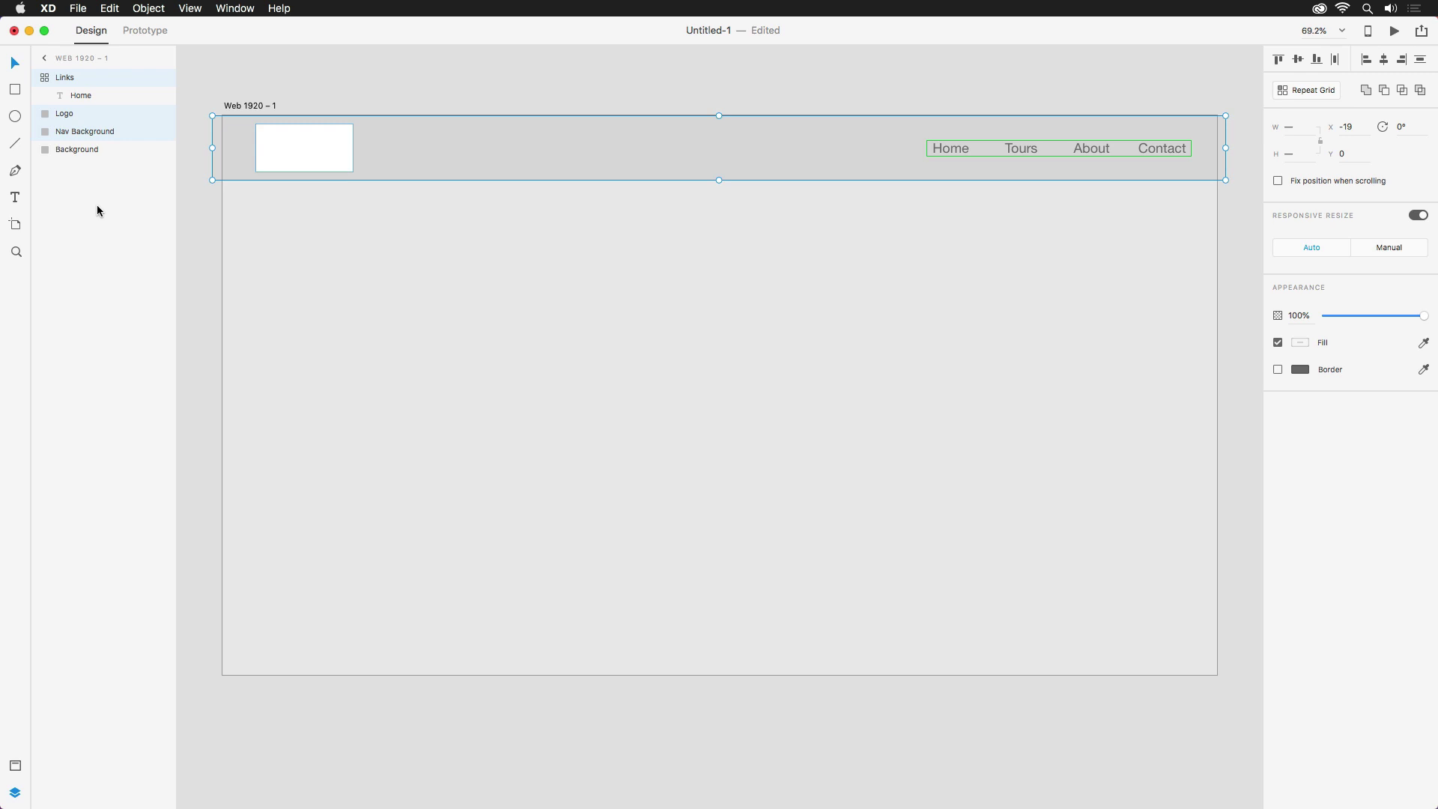
key(super+g)
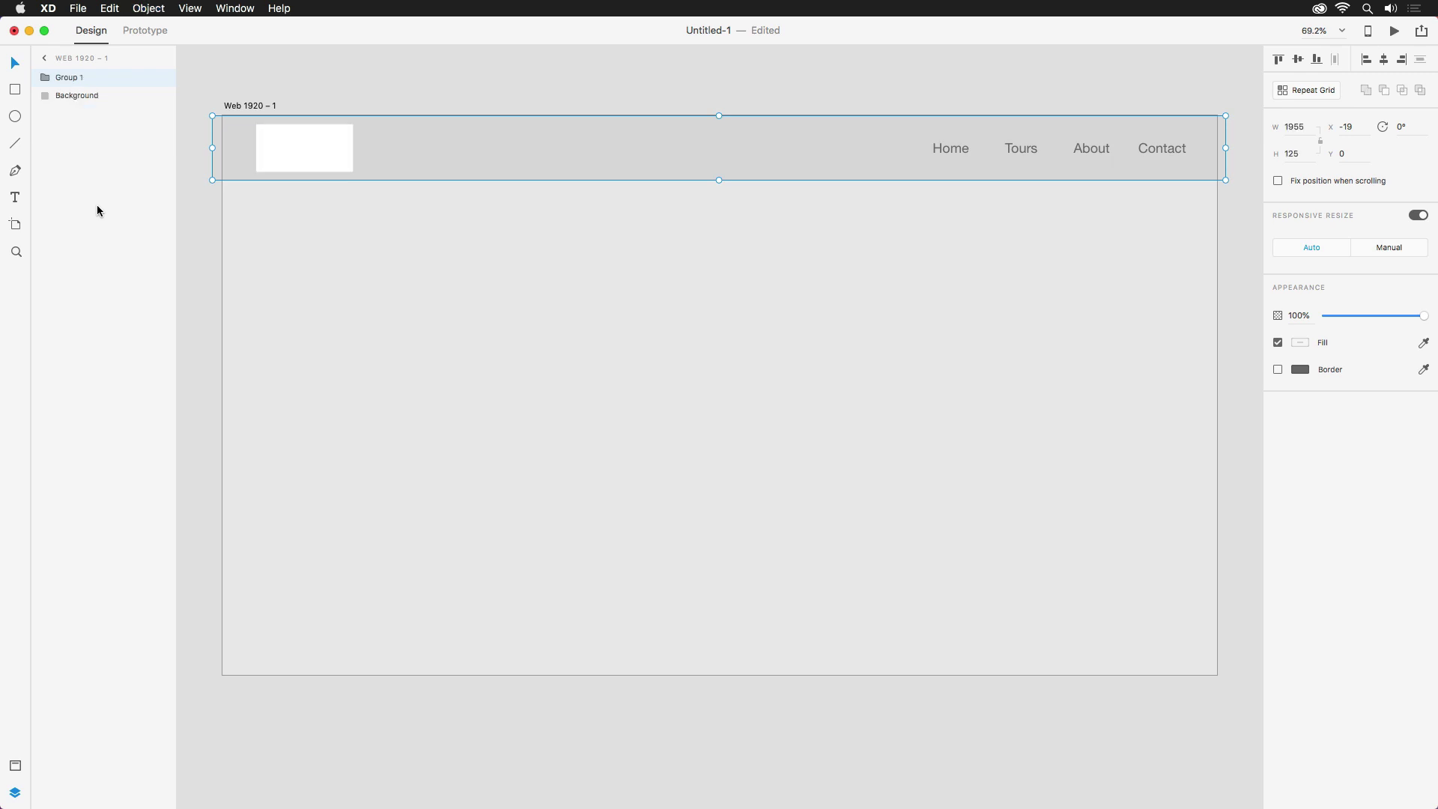
Rename the new group to 'Nav Bar'.
double_click(75, 78)
text(Nav Bar)
key(Return)
click(364, 93)
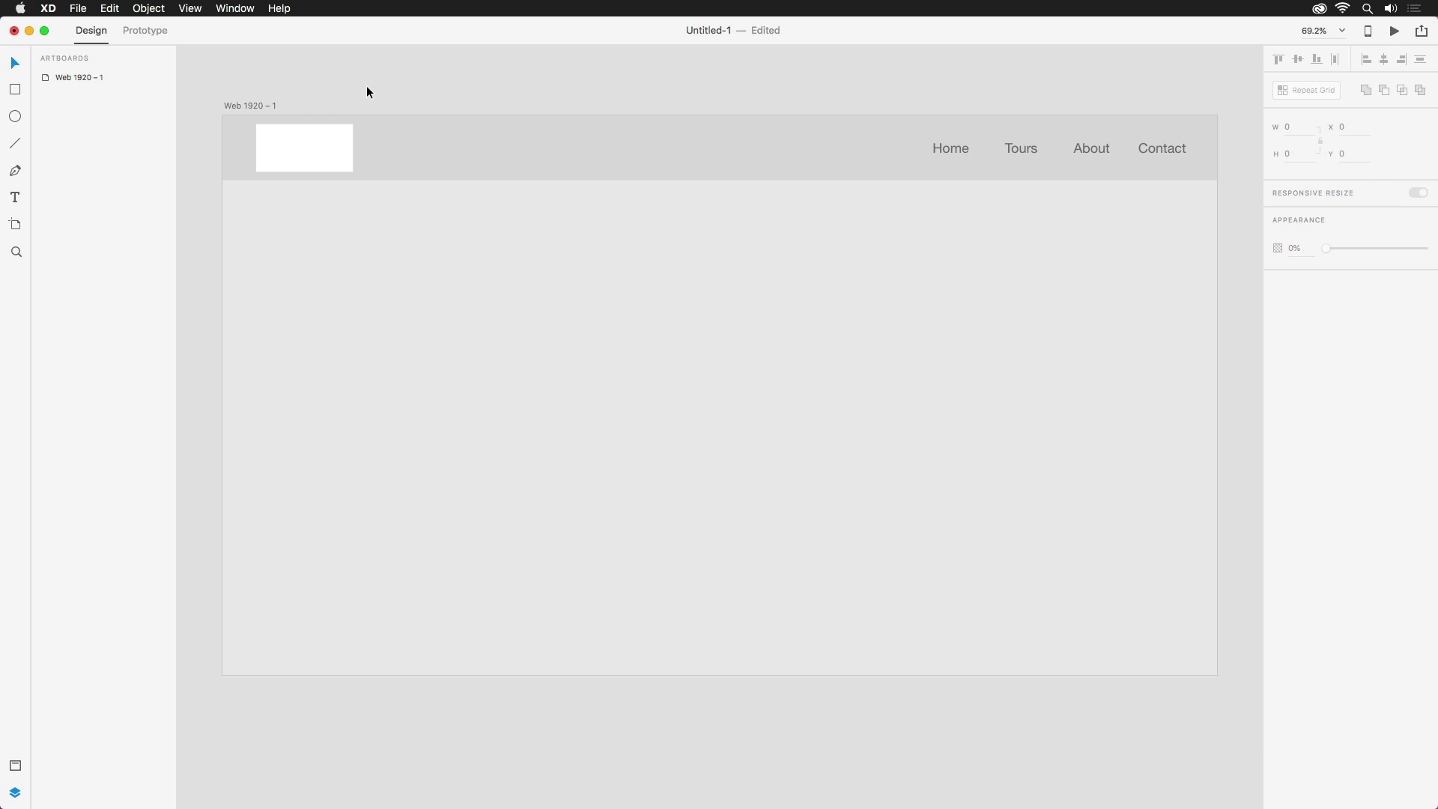
Extend the 'Web 1920 – 1' artboard downward to 1975 px tall.
click(262, 109)
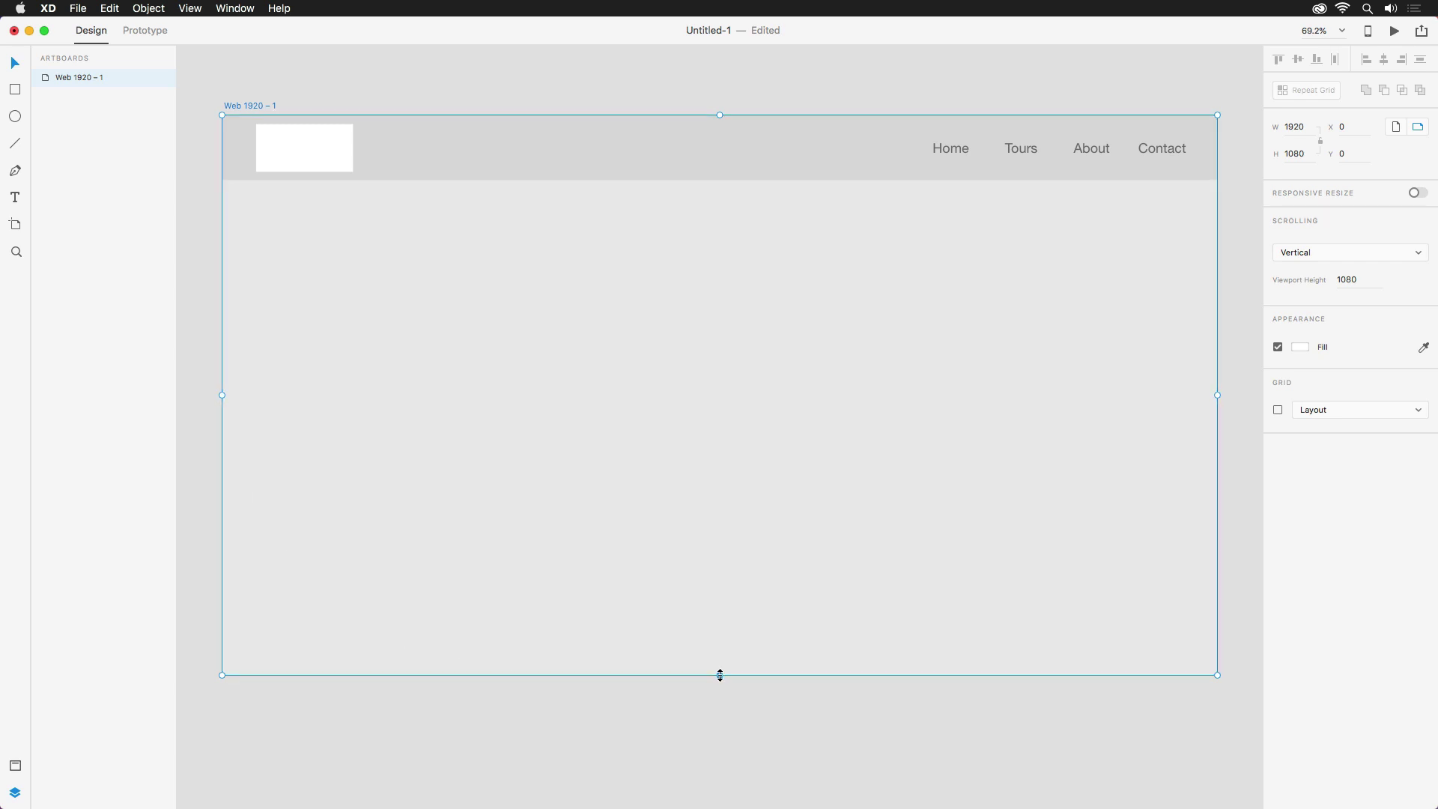
drag(720, 676, 725, 747)
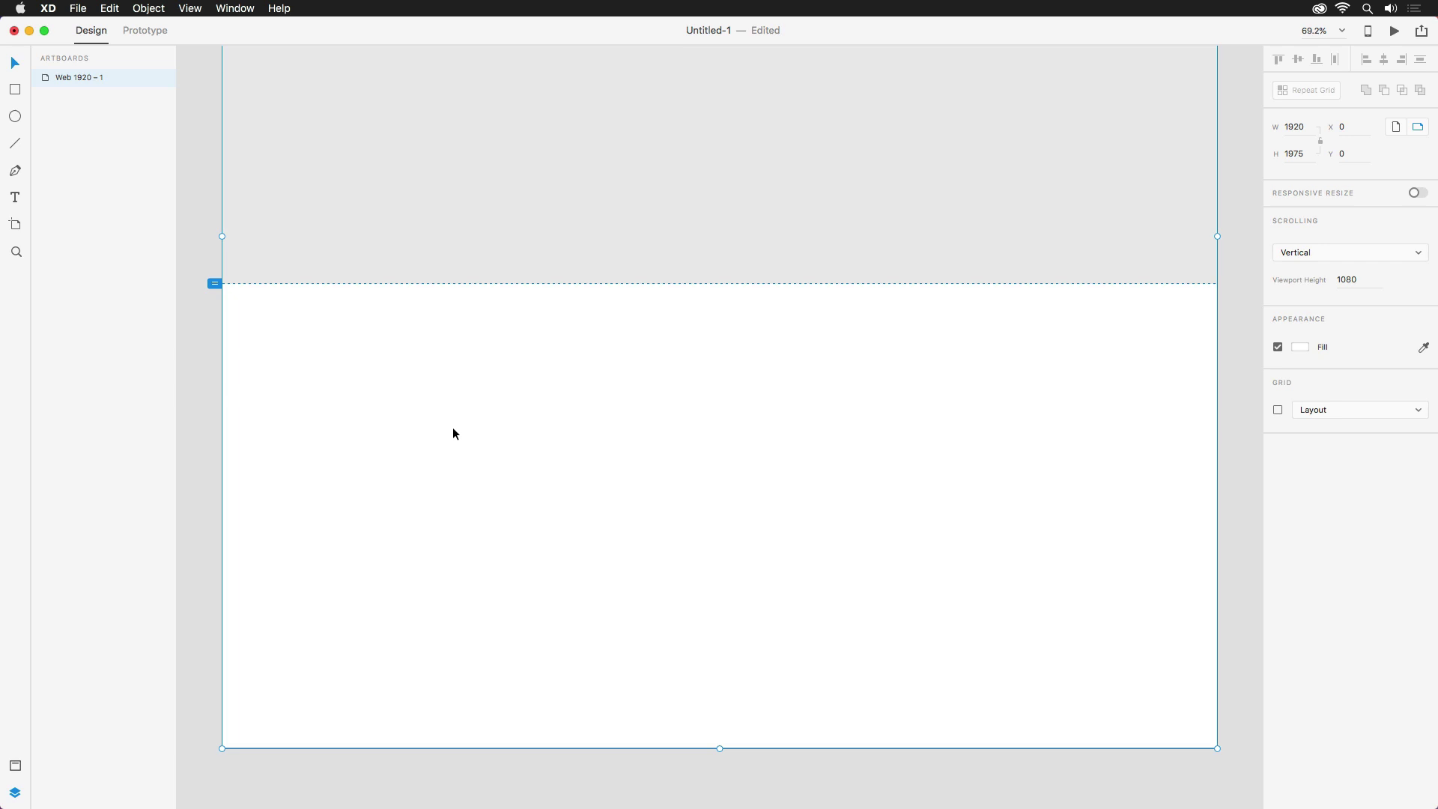
Draw a borderless 2002×924 rectangle over the lower area and a 324×214 card rectangle on it.
click(15, 90)
mouse_move(201, 284)
mouse_down()
mouse_move(452, 373)
mouse_move(1238, 762)
mouse_up()
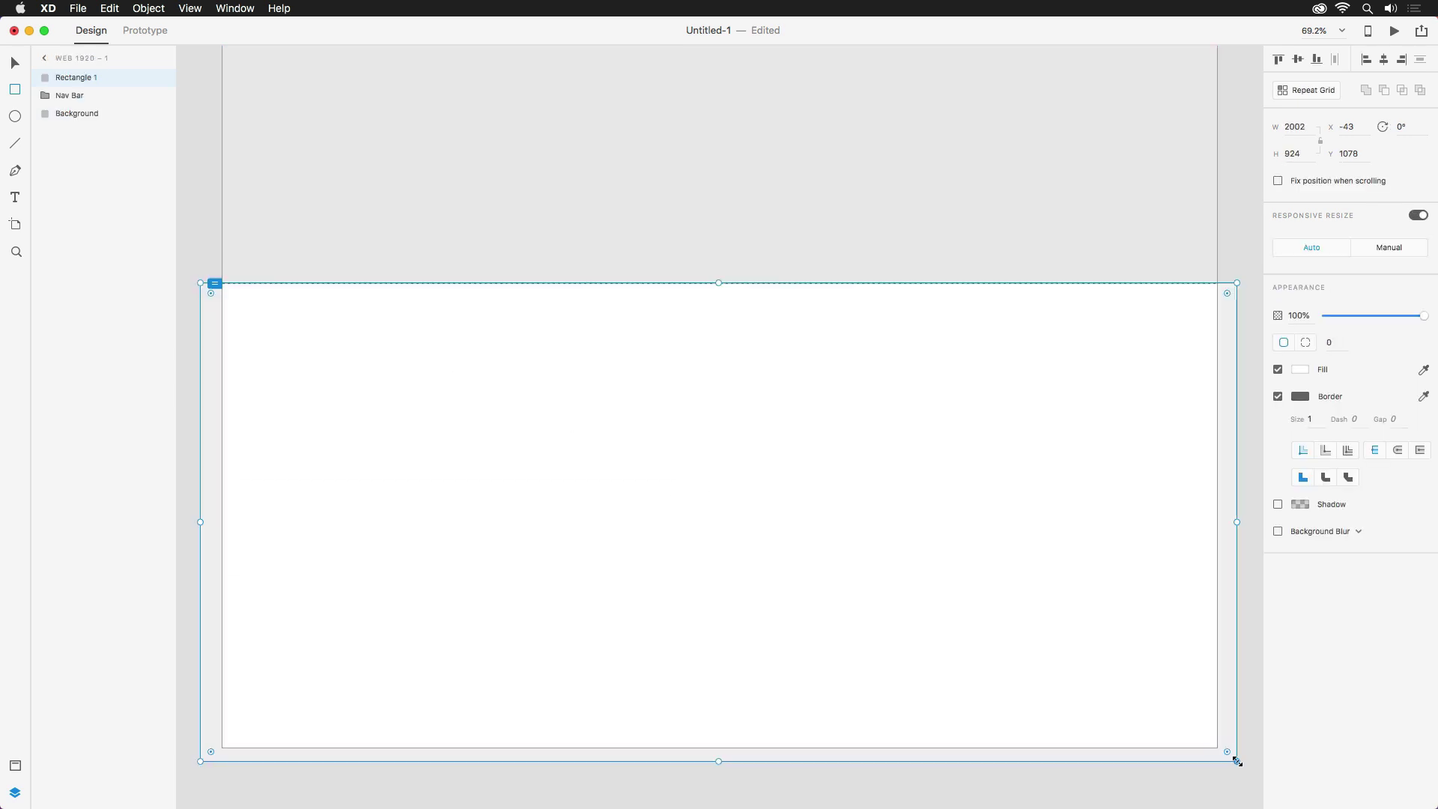
click(1279, 397)
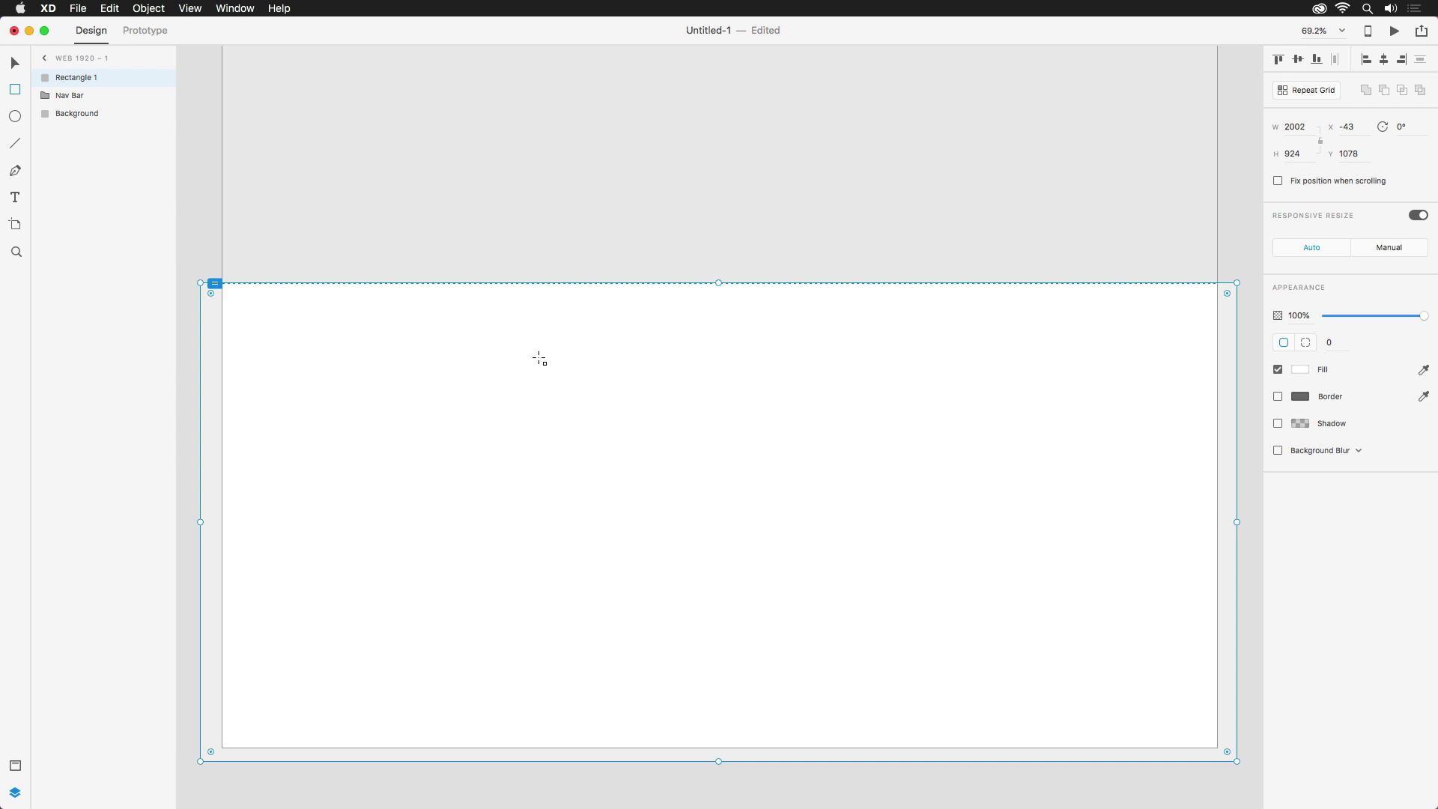
mouse_move(493, 347)
mouse_down()
mouse_move(577, 422)
mouse_move(655, 439)
mouse_move(661, 457)
mouse_up()
Give the card image a borderless #E6E6E6 fill and draw a 250×62 button rectangle below.
click(1279, 396)
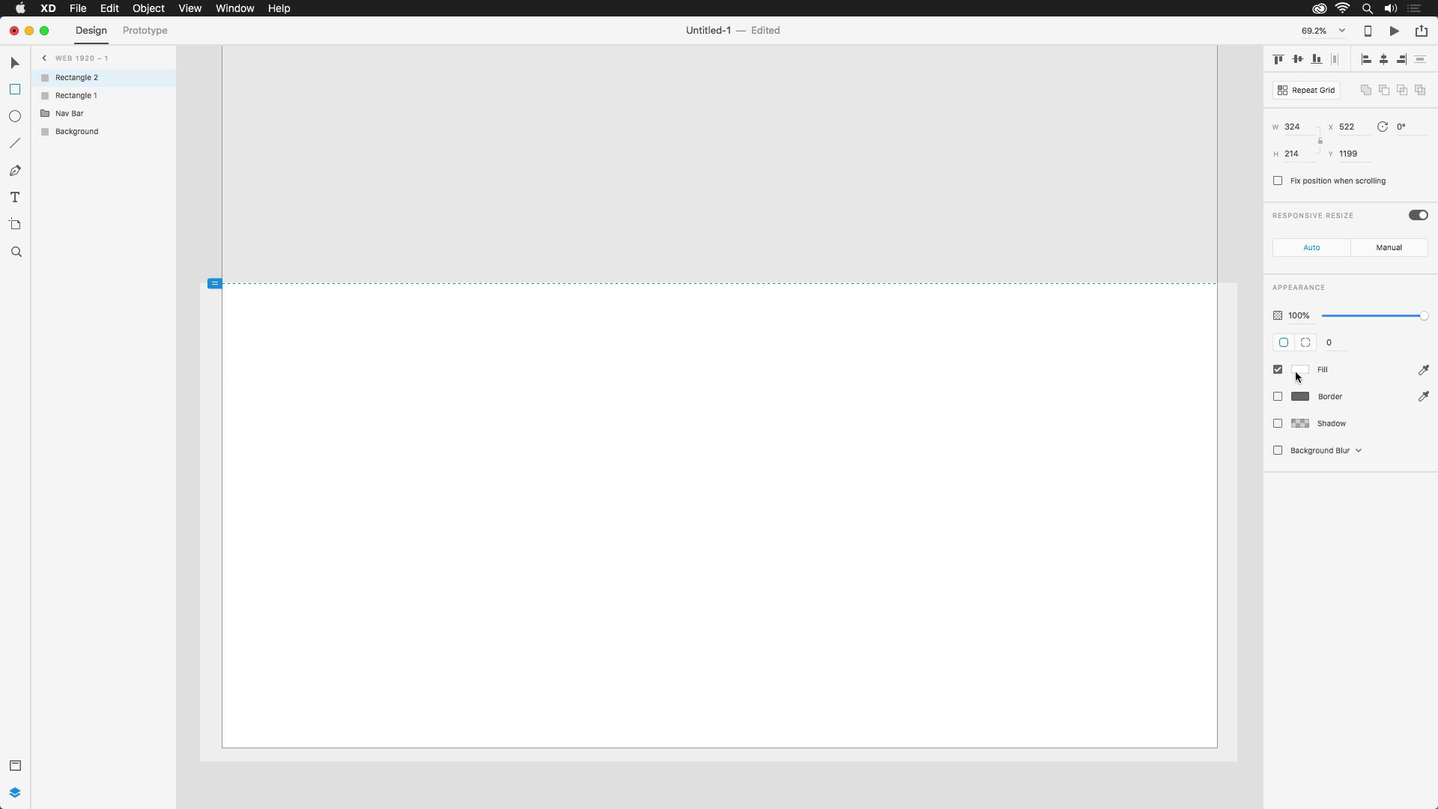
click(1300, 369)
drag(1140, 296, 1118, 304)
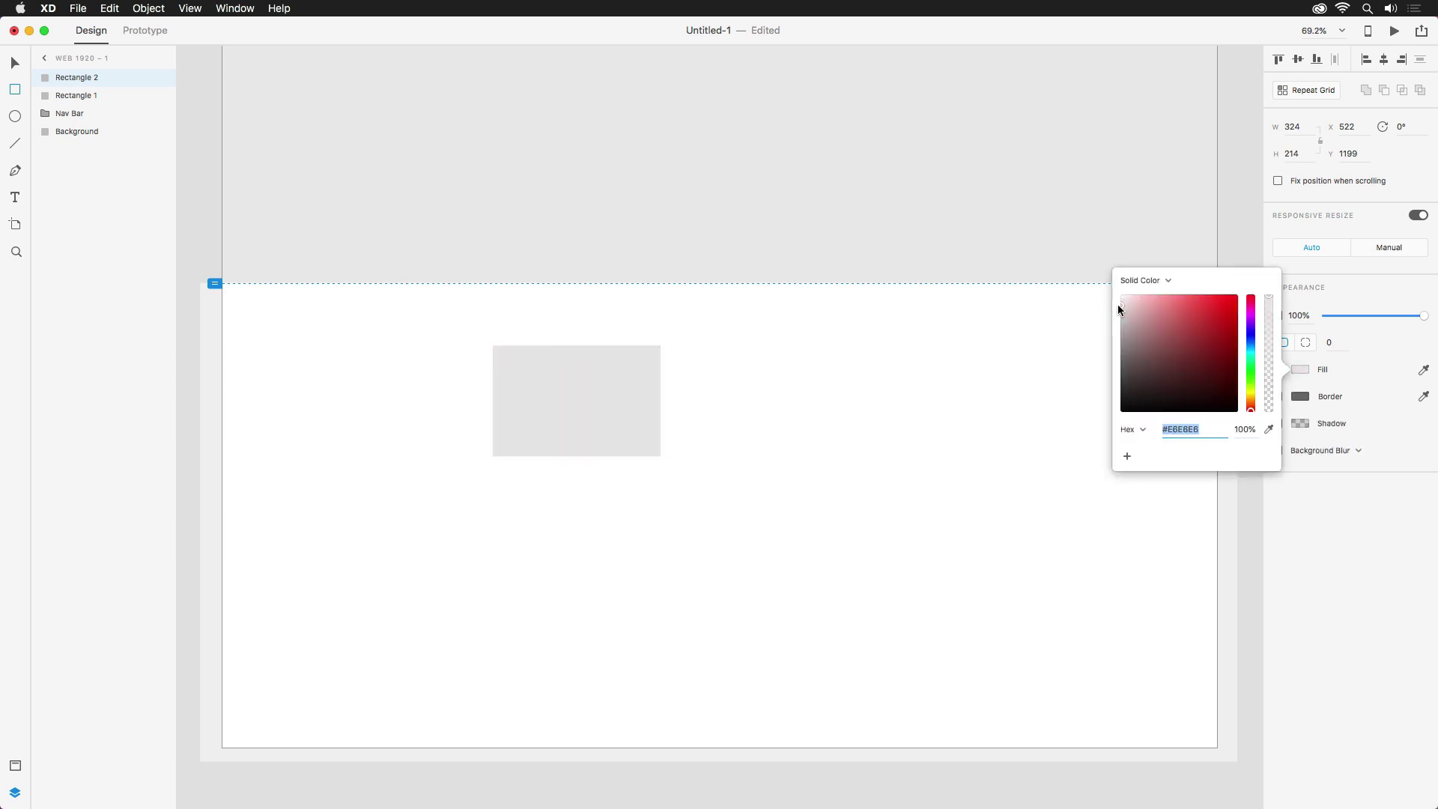
click(15, 197)
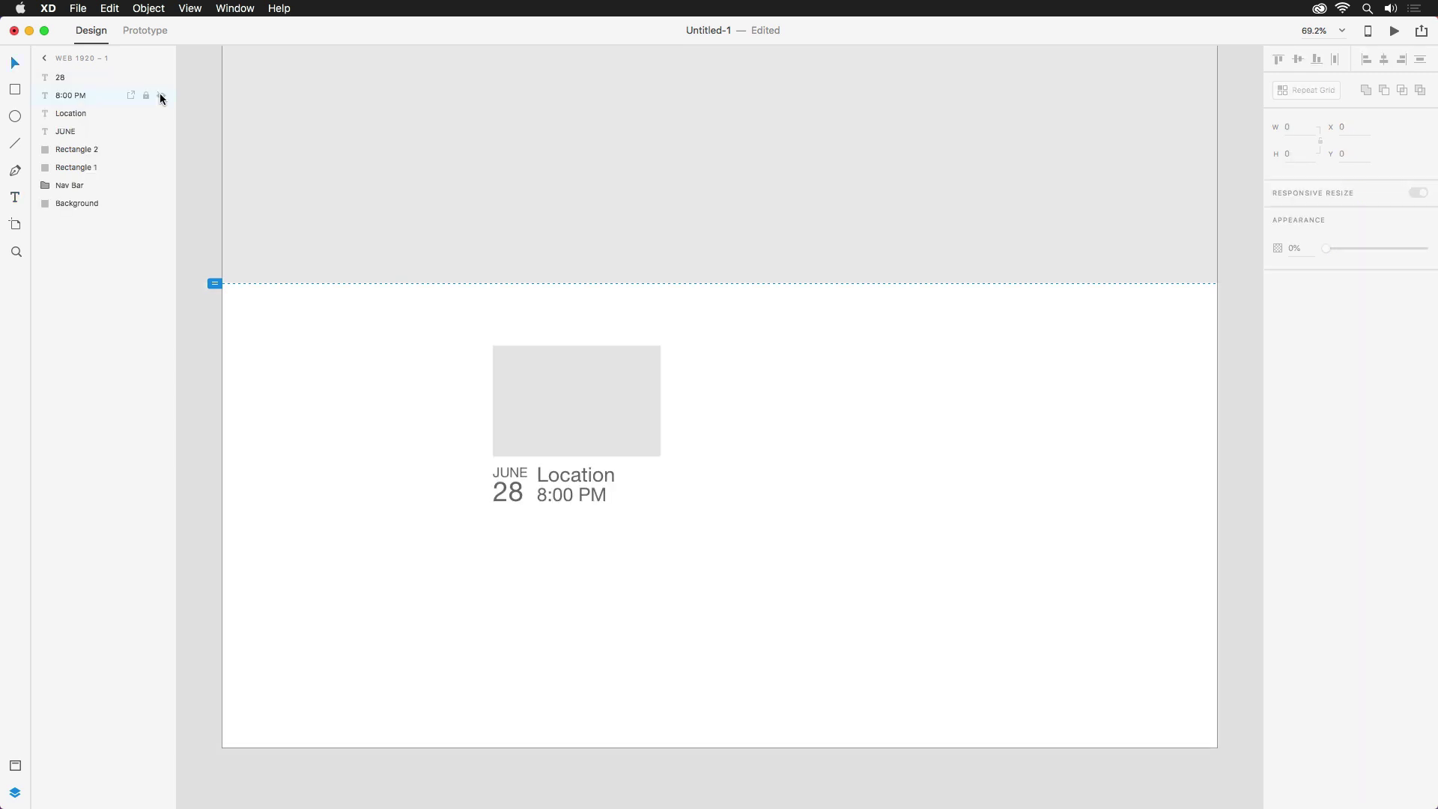
click(15, 89)
drag(493, 507, 622, 538)
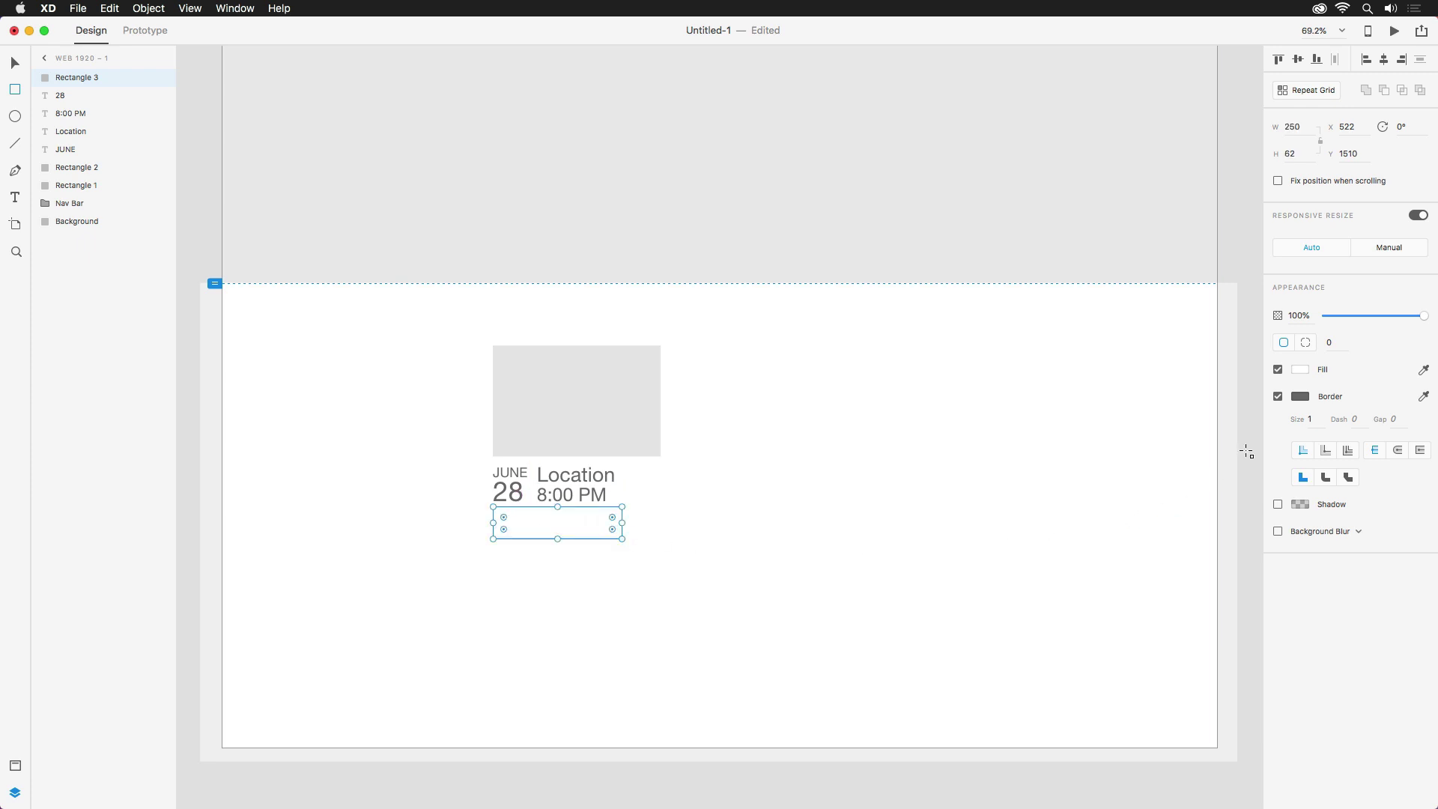
Remove the button rectangle's fill, give it a 3 px border, and round it into a pill.
click(1278, 369)
click(1299, 396)
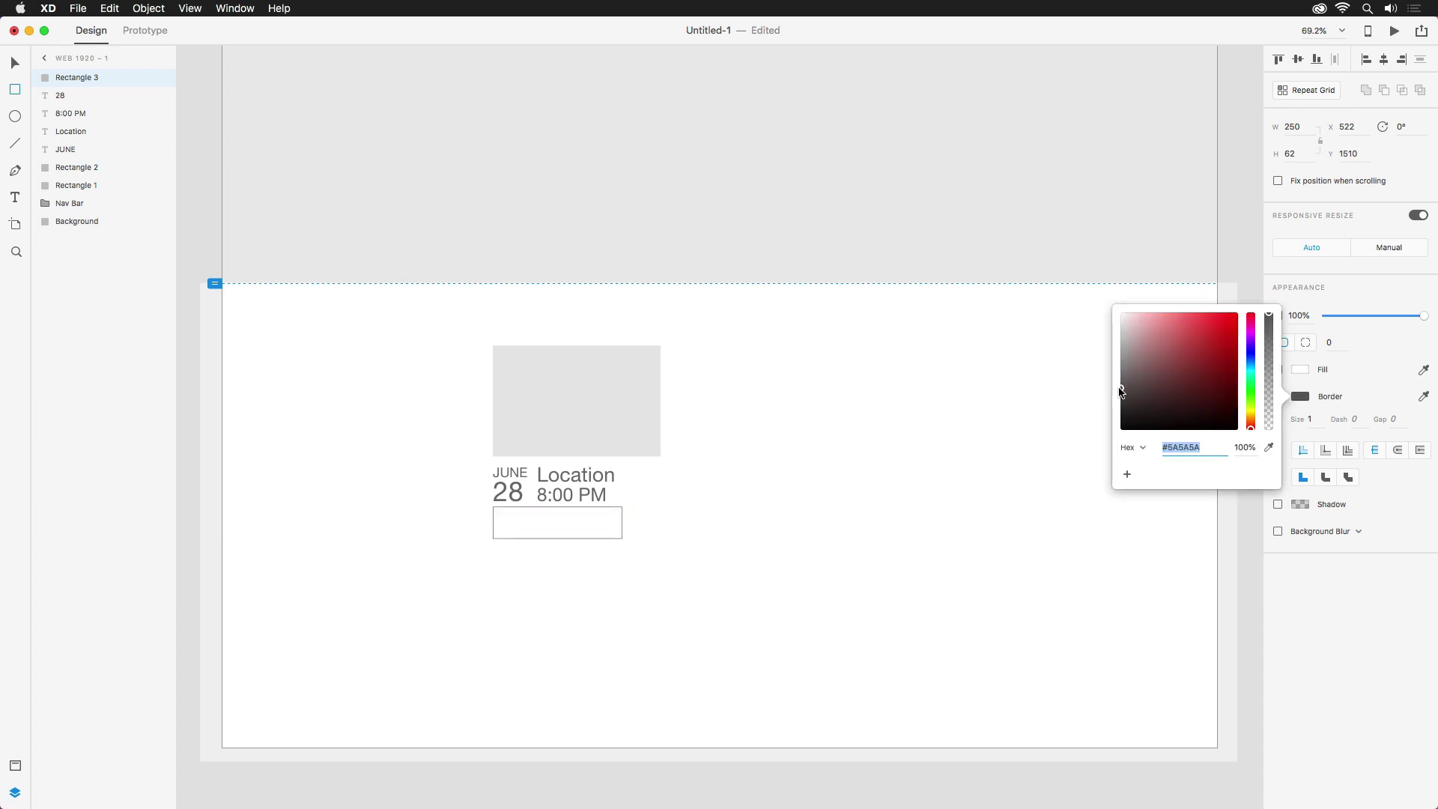
click(1350, 628)
click(1313, 419)
text(3)
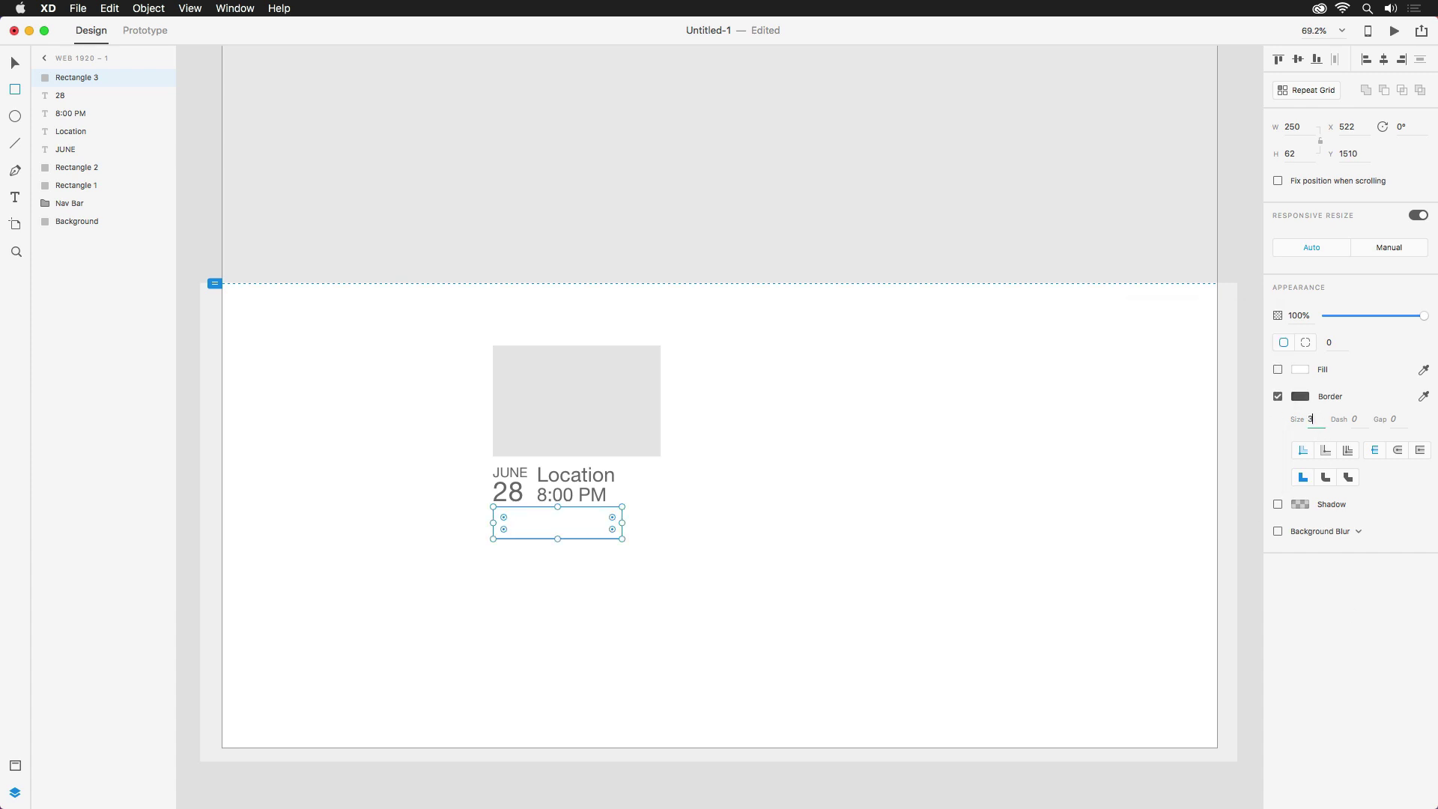
key(Return)
drag(507, 518, 517, 521)
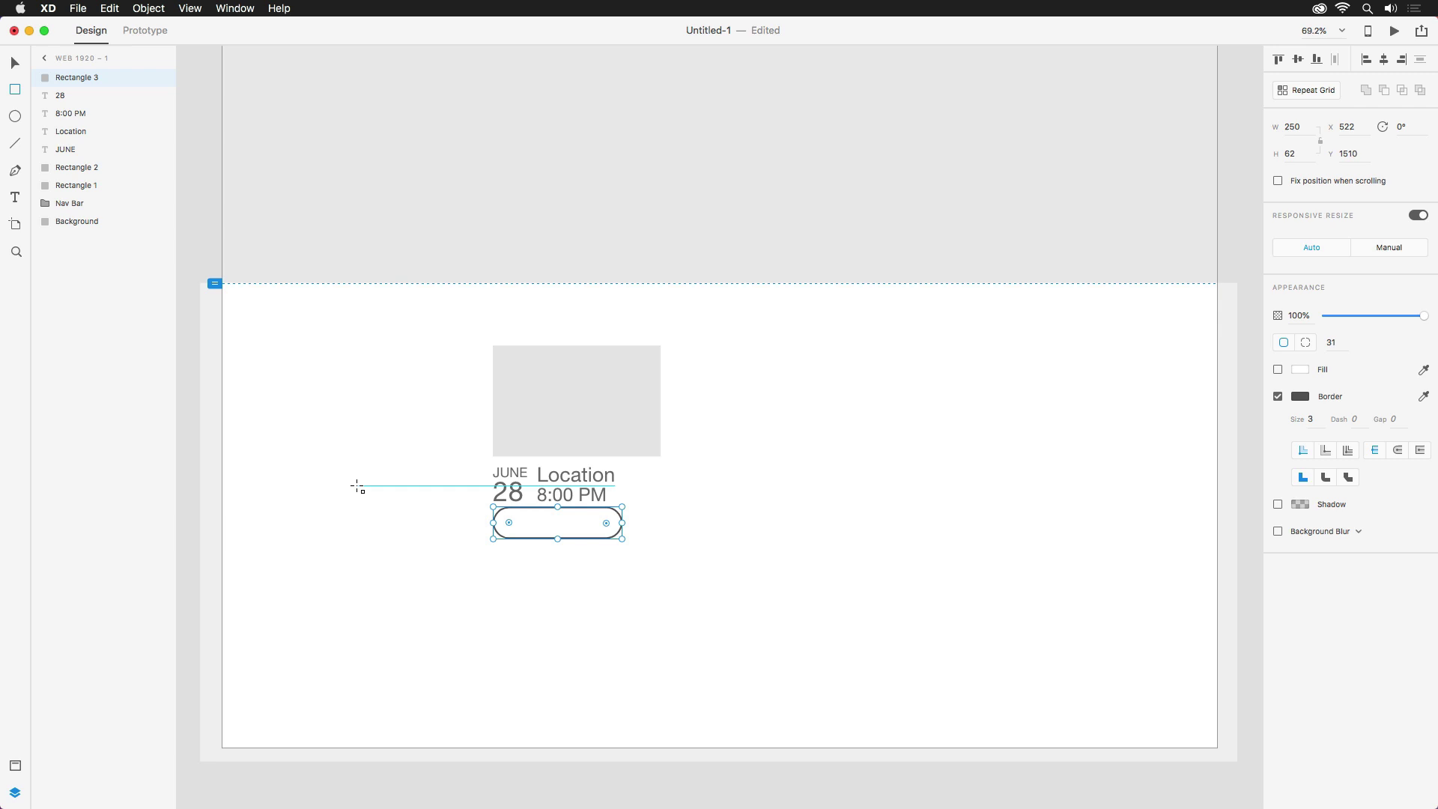
Add a 'Buy Tickets' text label centred inside the pill.
click(15, 197)
click(518, 522)
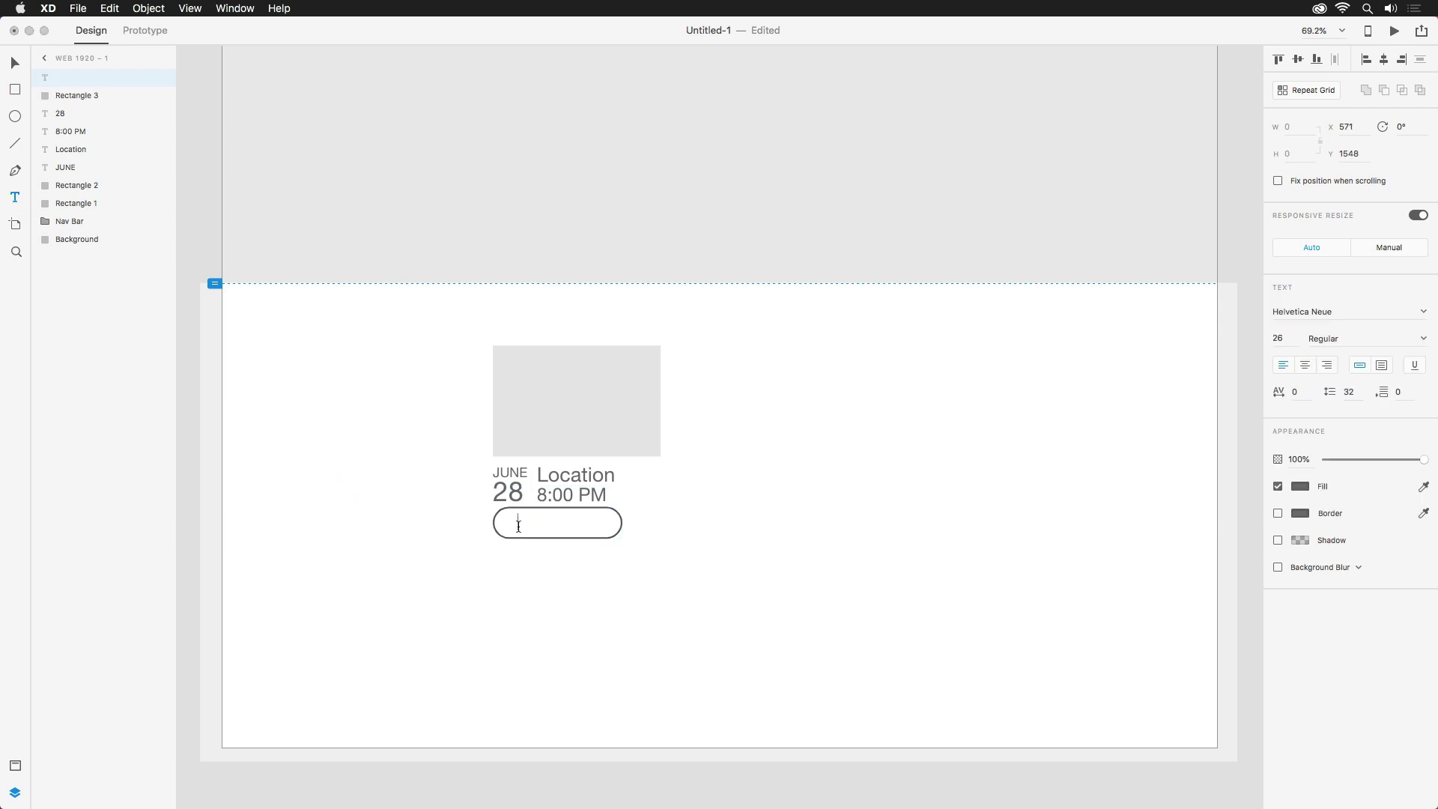
text(Buy Tickets)
key(Escape)
drag(565, 525, 569, 524)
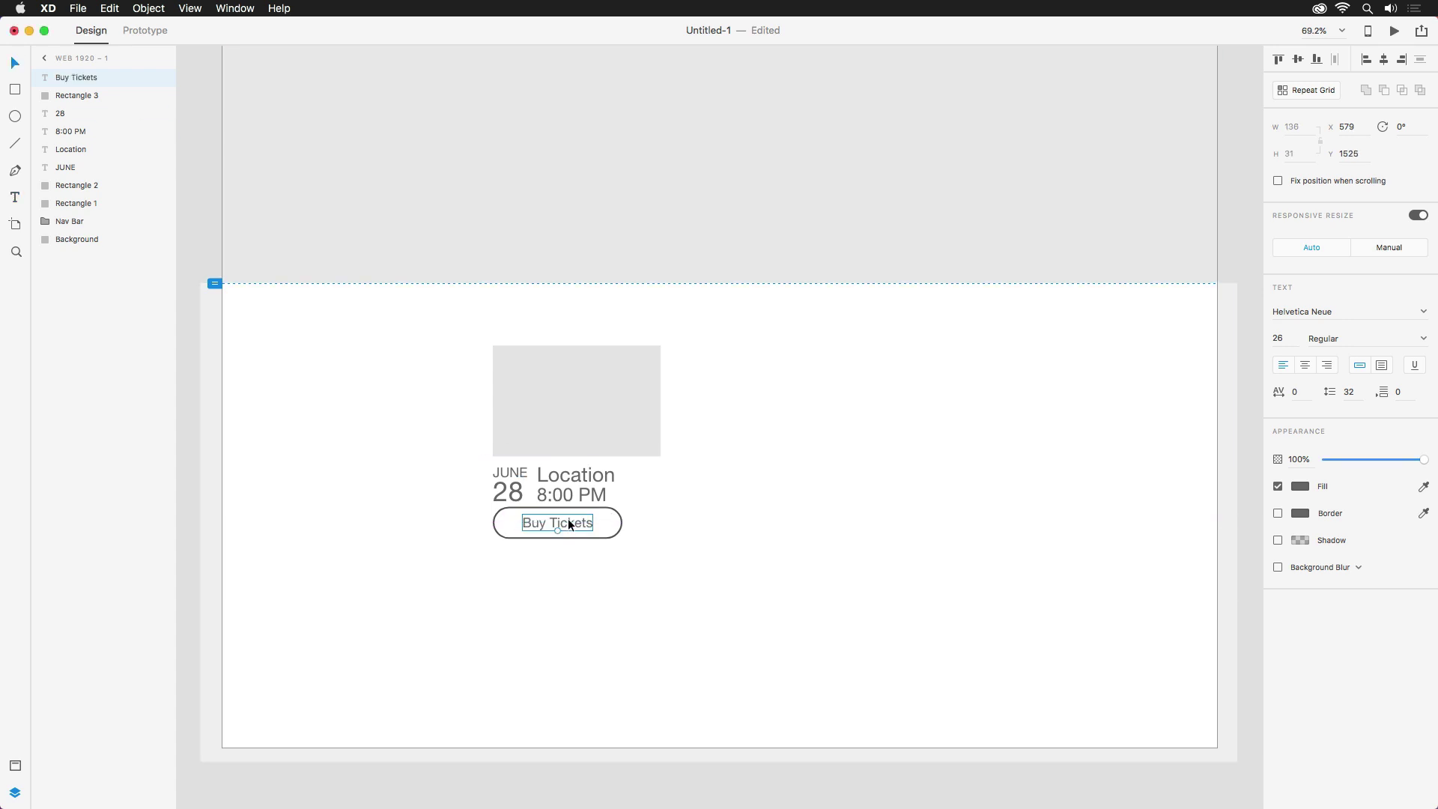
Rename the pill layer to 'Button' and the grey image layer to 'Thumbnail'.
double_click(87, 95)
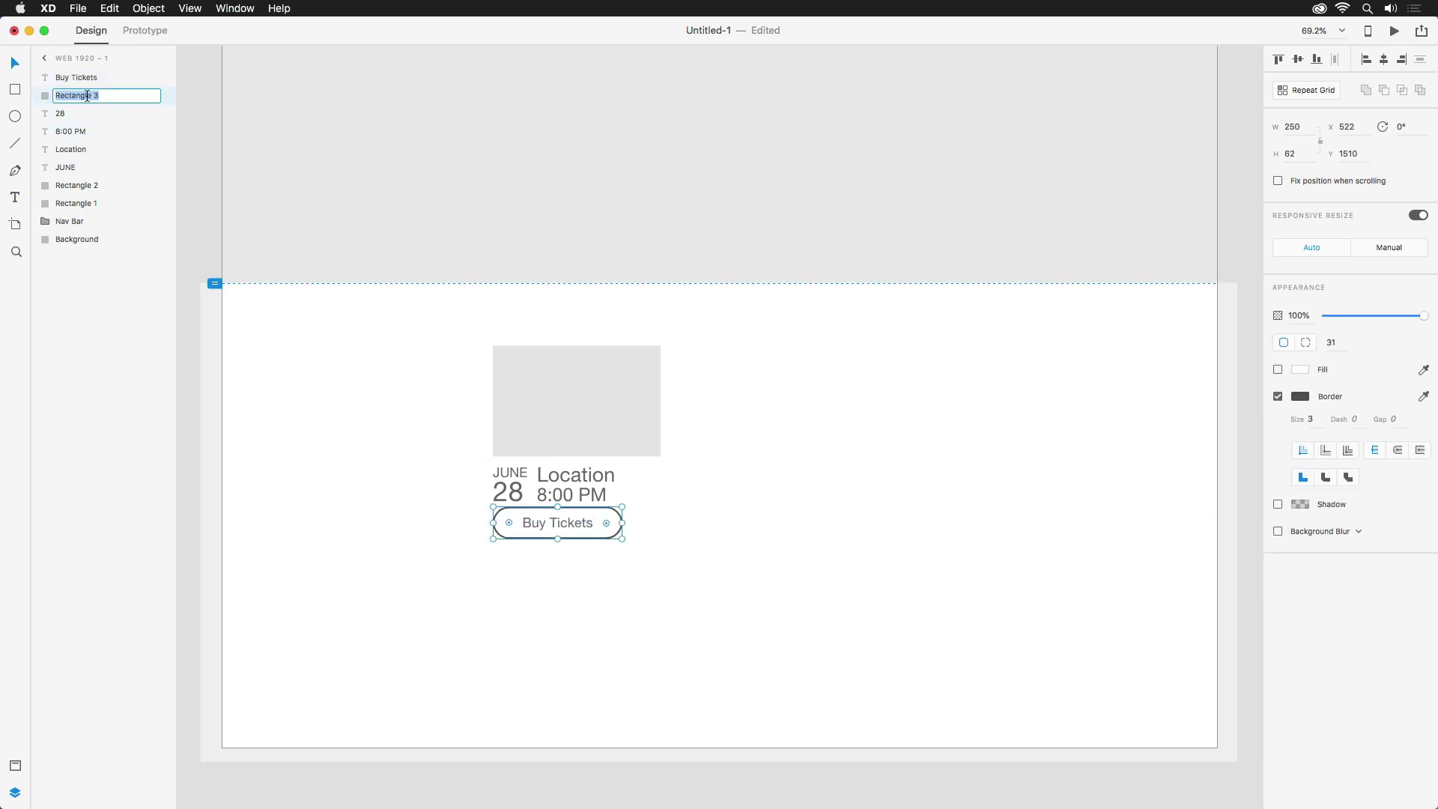
text(Button)
key(Return)
double_click(77, 186)
text(Thumbn)
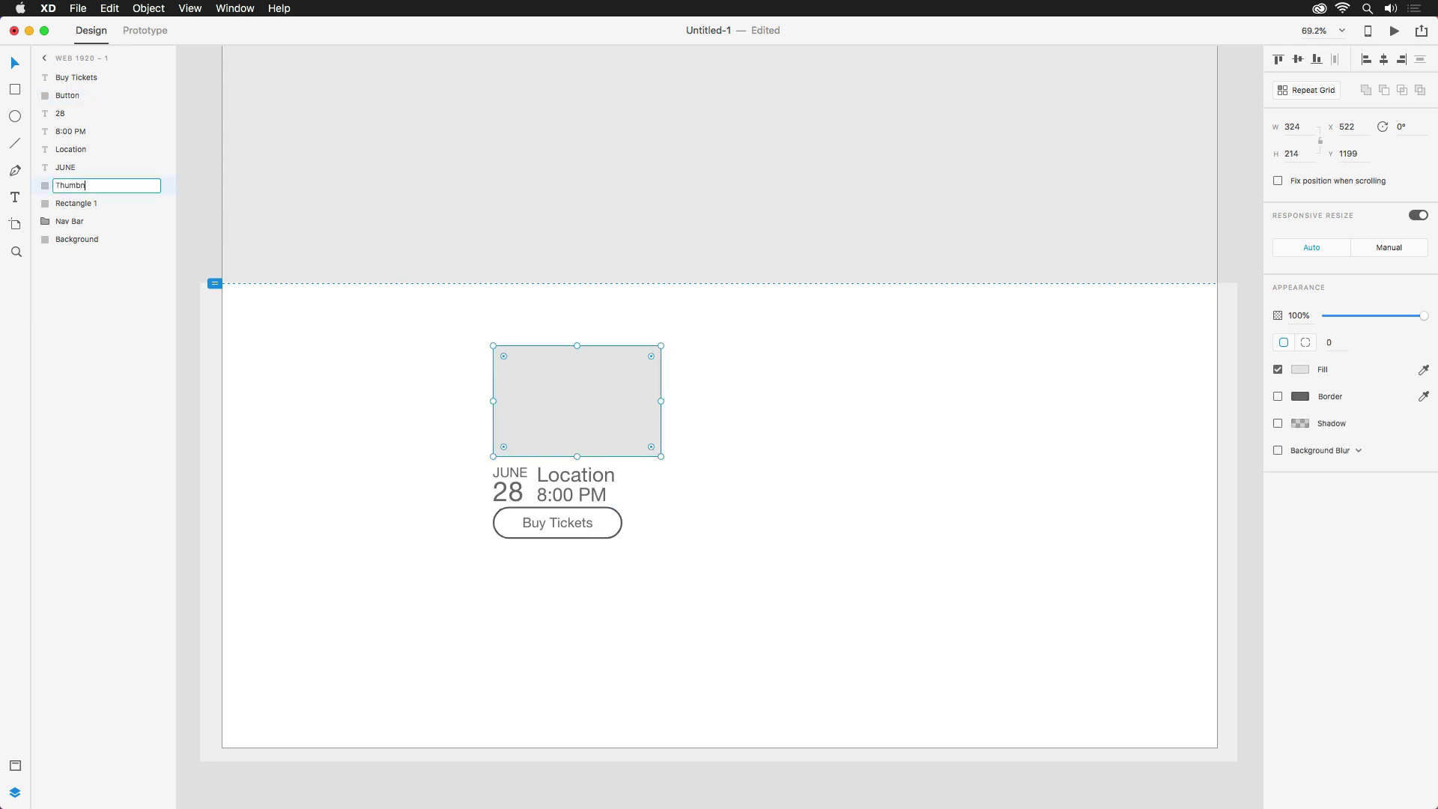
text(ail)
key(Return)
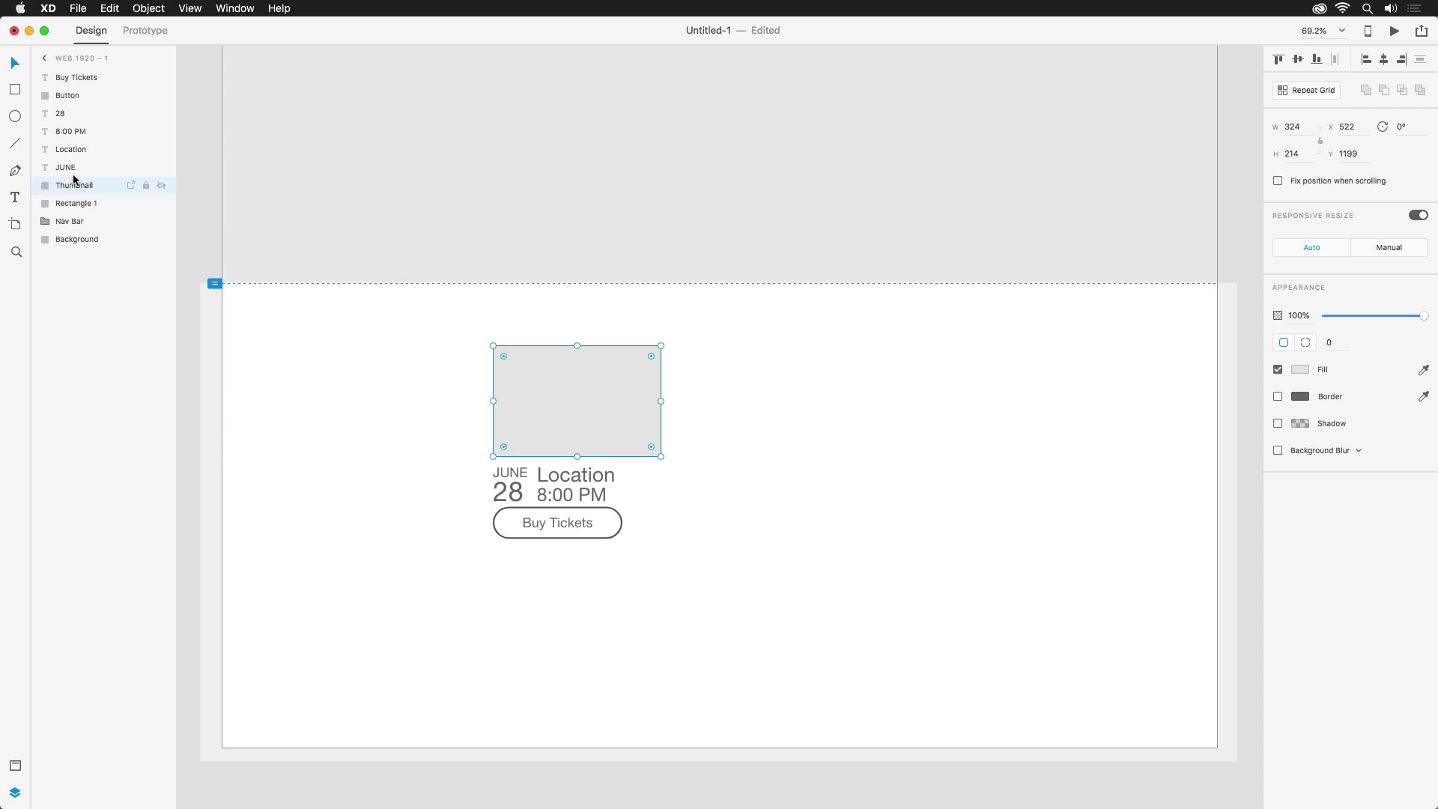
Turn the card layers into a 2×2 repeat grid with widened gaps, moved slightly up.
click(75, 78)
shift+click(83, 185)
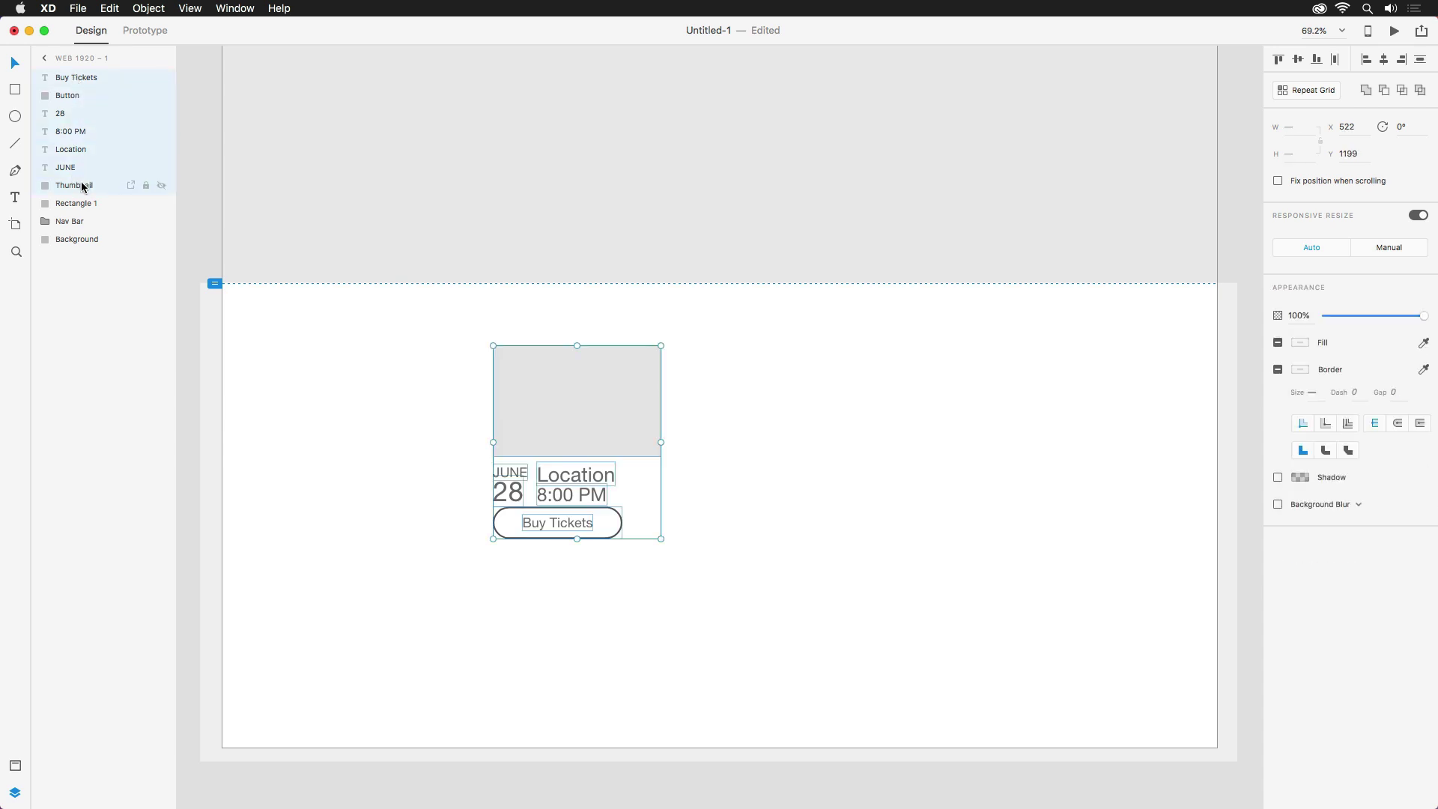
key(super+r)
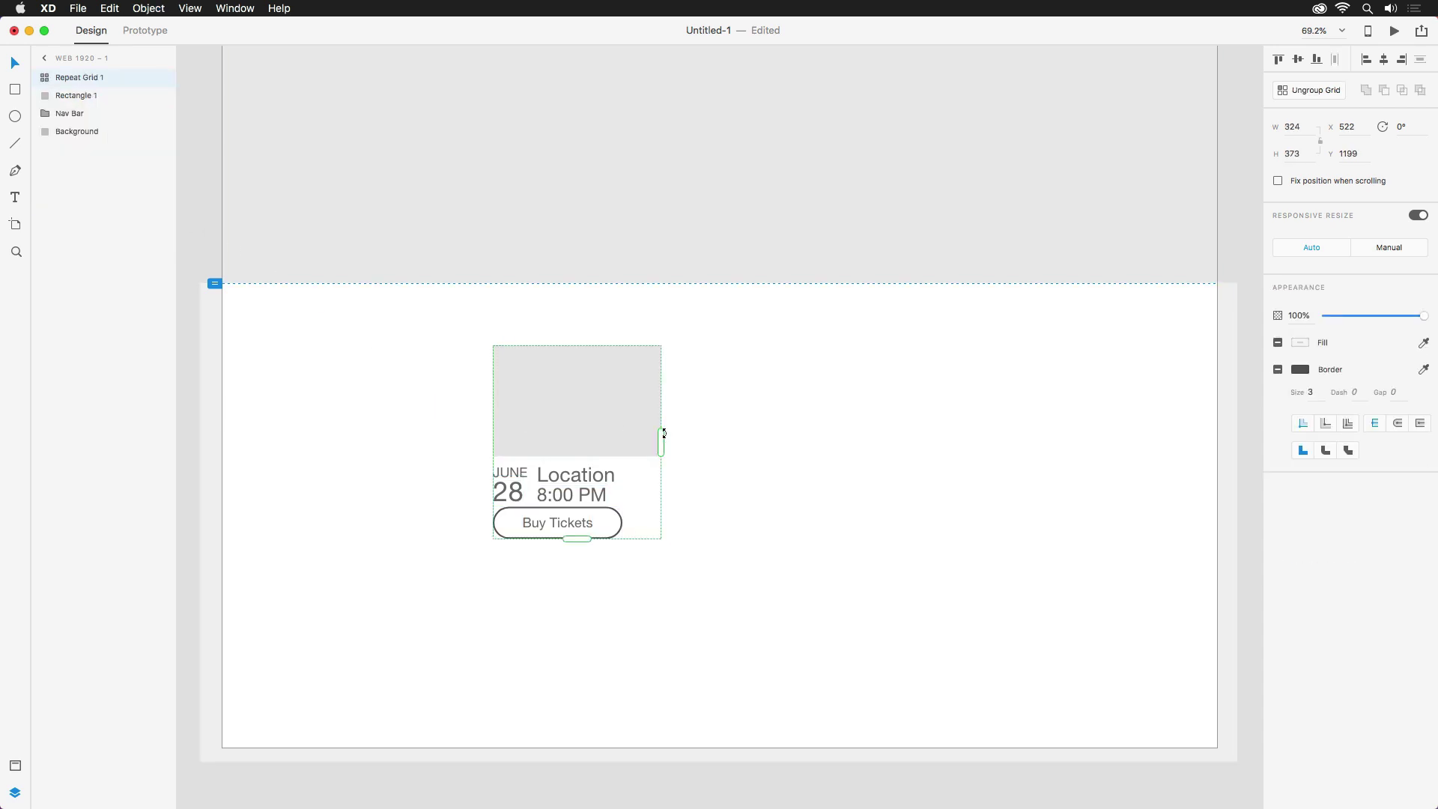
drag(660, 438, 845, 443)
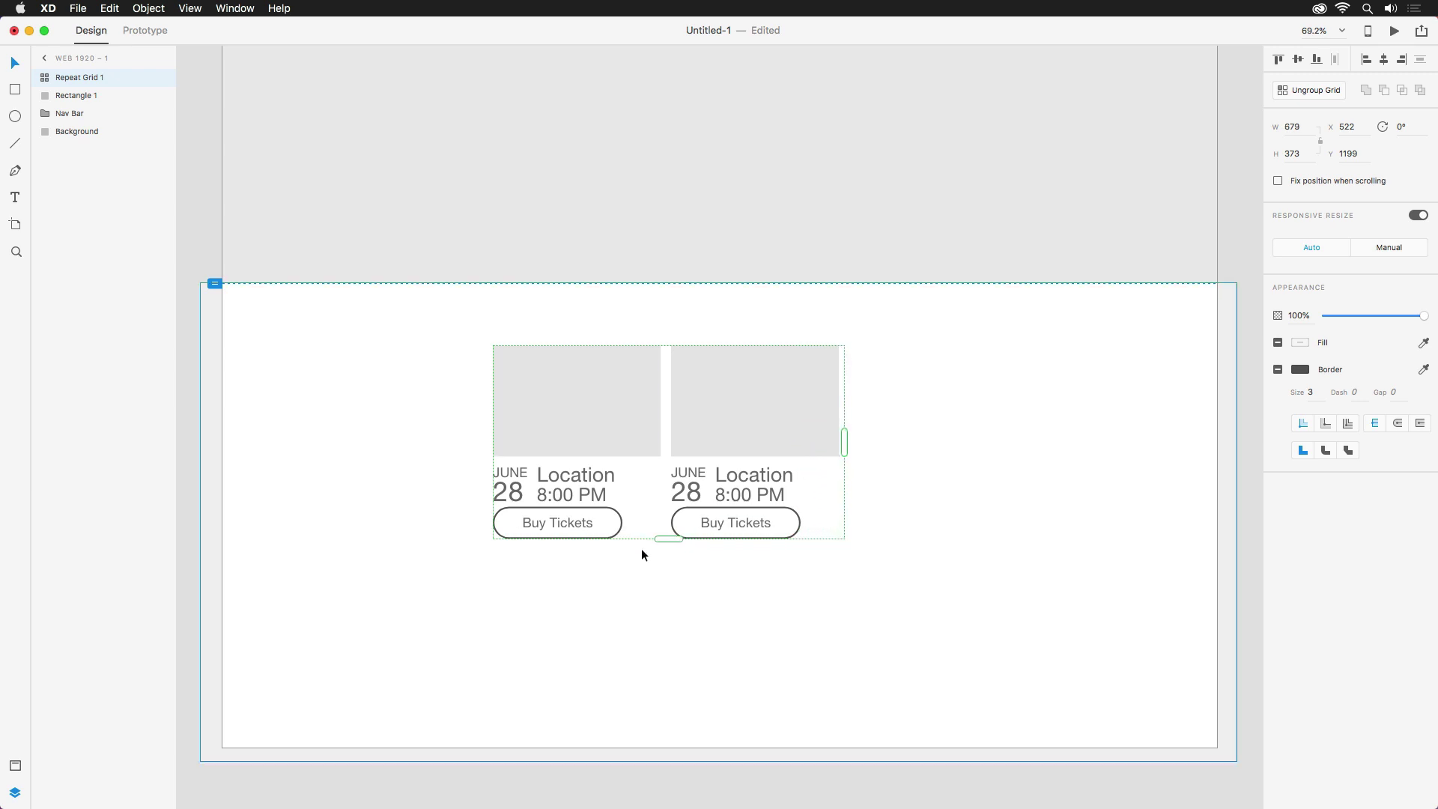
drag(669, 538, 708, 749)
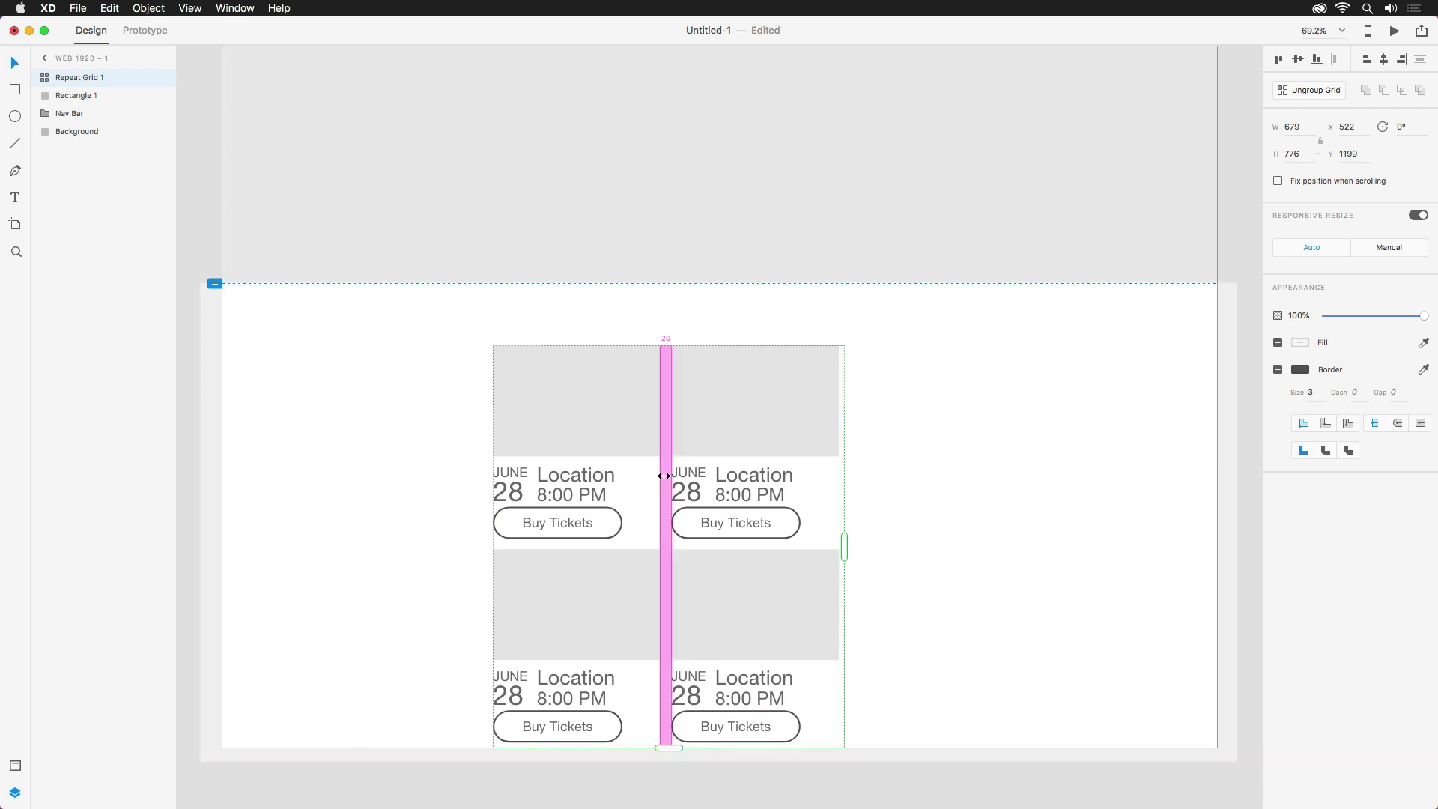
drag(664, 477, 703, 481)
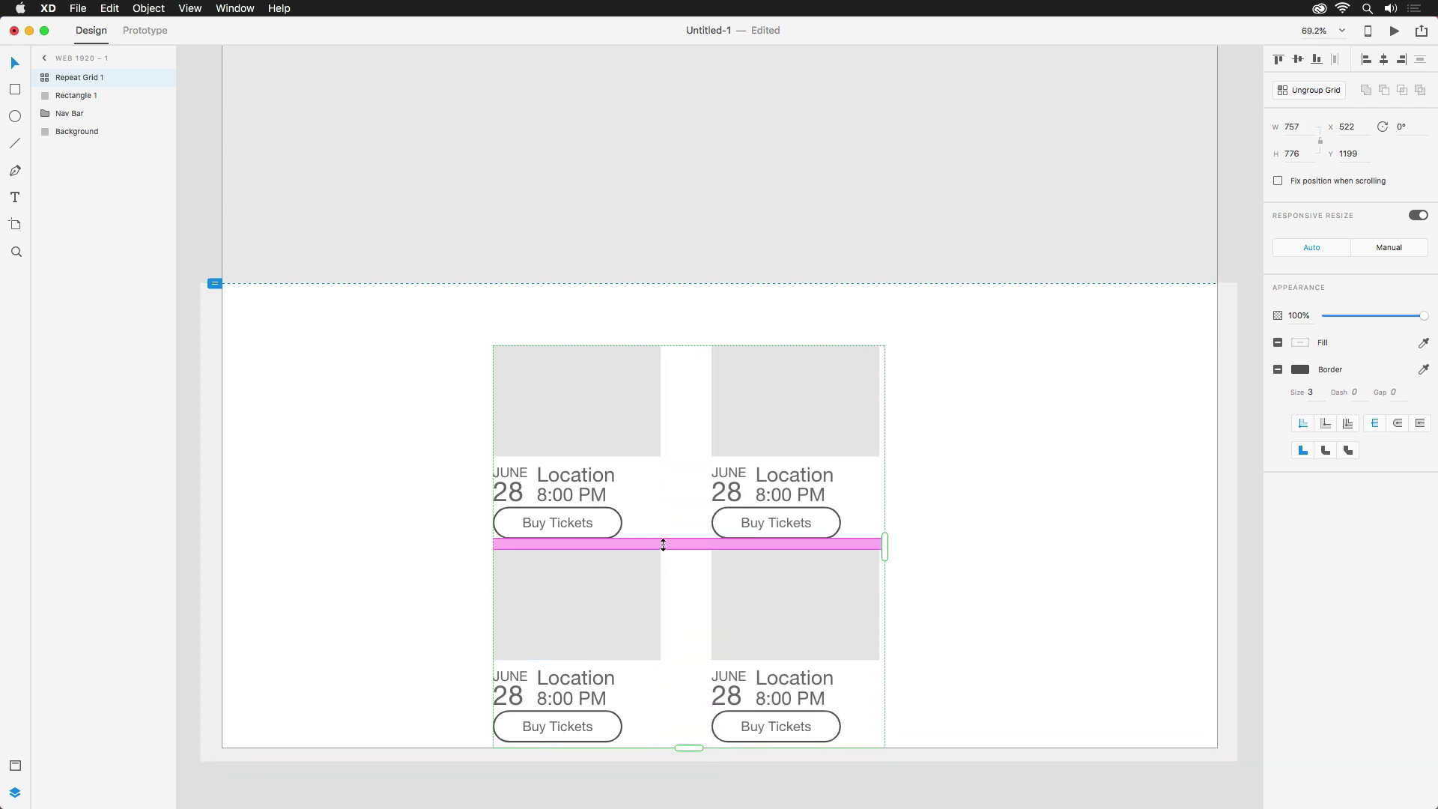
drag(661, 542, 666, 560)
drag(605, 416, 604, 383)
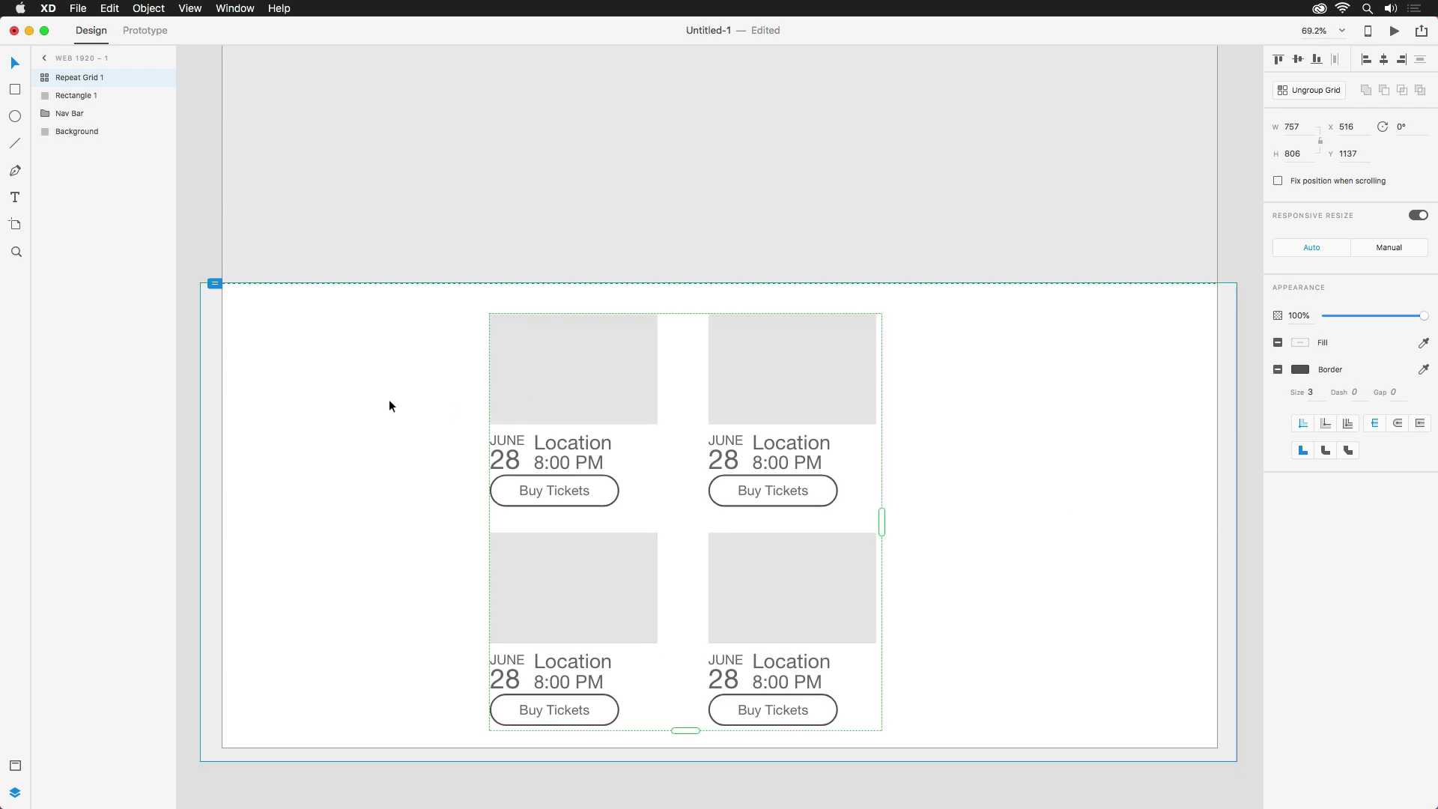
Deselect the grid and zoom to fit the whole artboard with Cmd+0.
click(188, 423)
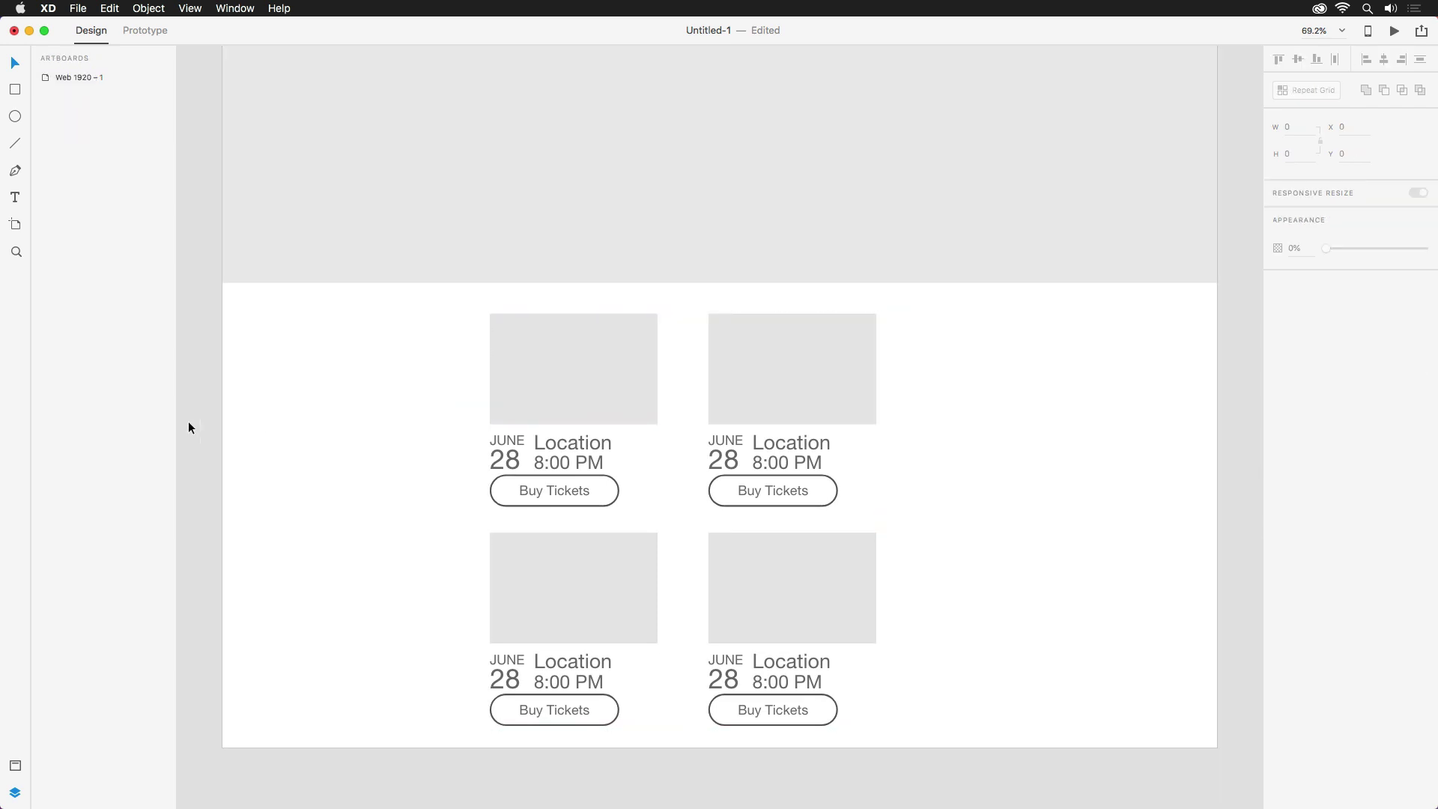
key(super+0)
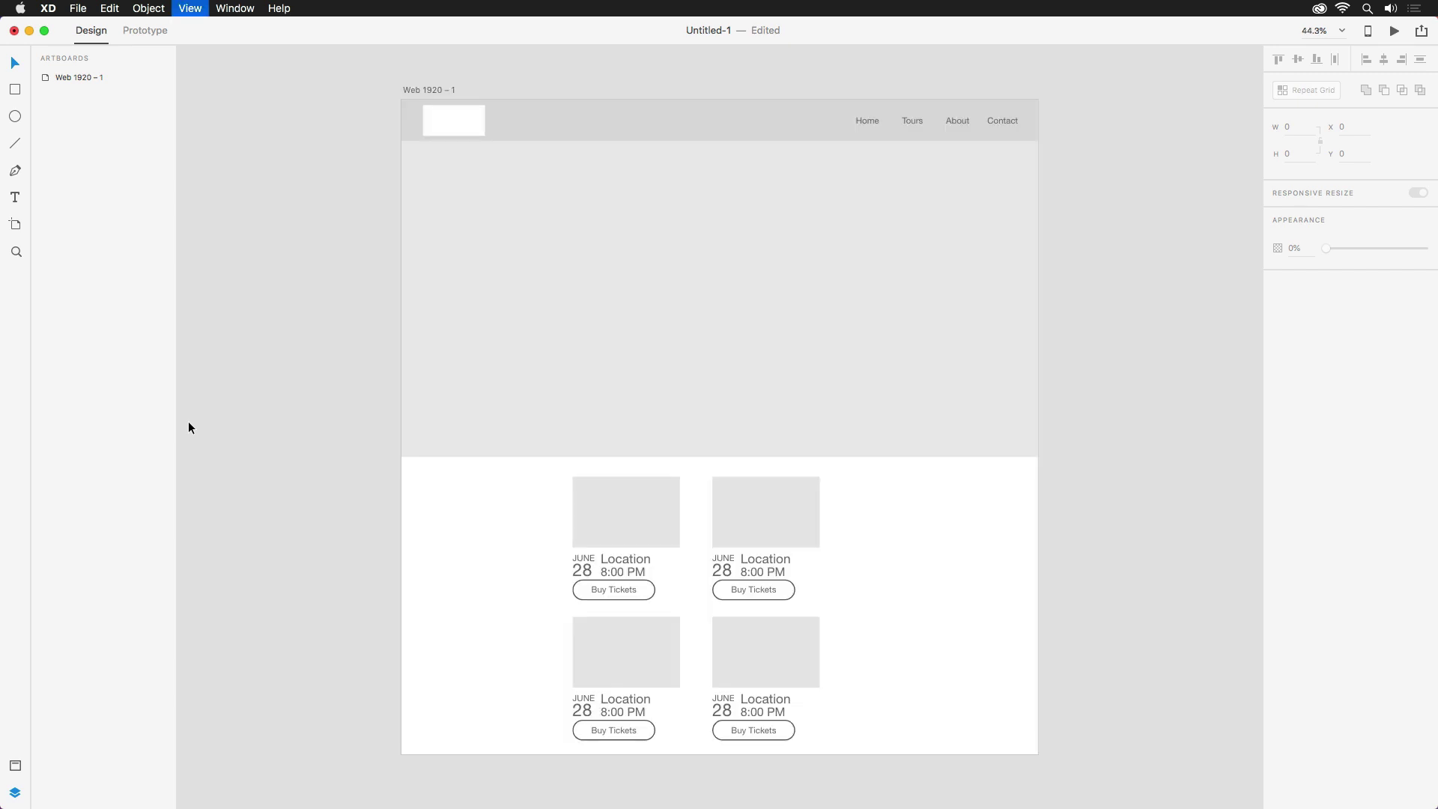